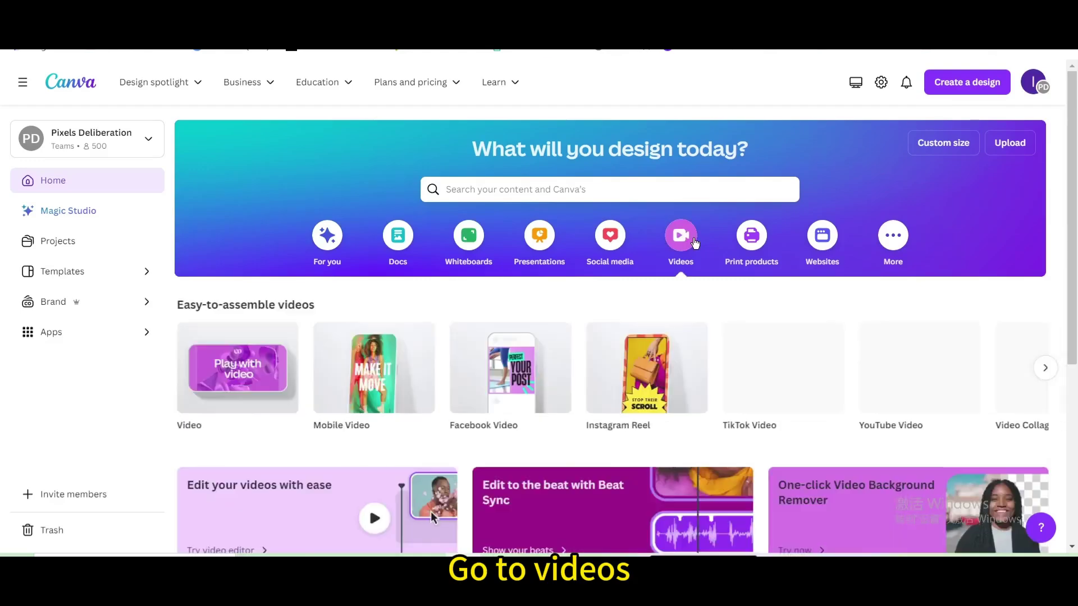
Open a new blank 5-second video design from the Videos section of the home page
{"action": "left_click", "coordinate": [241, 370]}
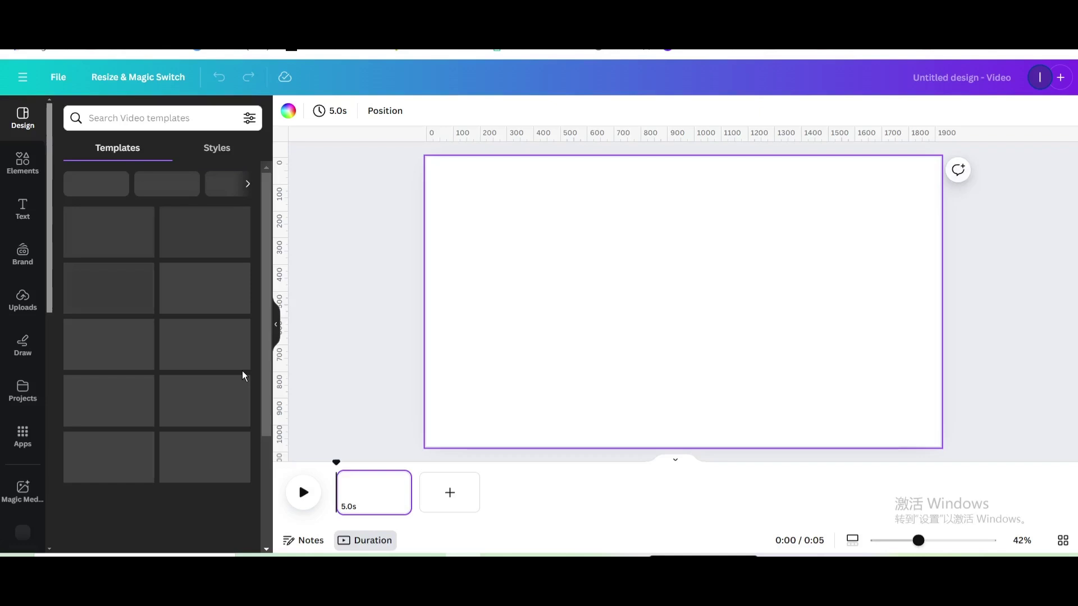
Search Elements videos for 'gradient background' and drag the orange 30s clip onto the page
{"action": "left_click", "coordinate": [28, 174]}
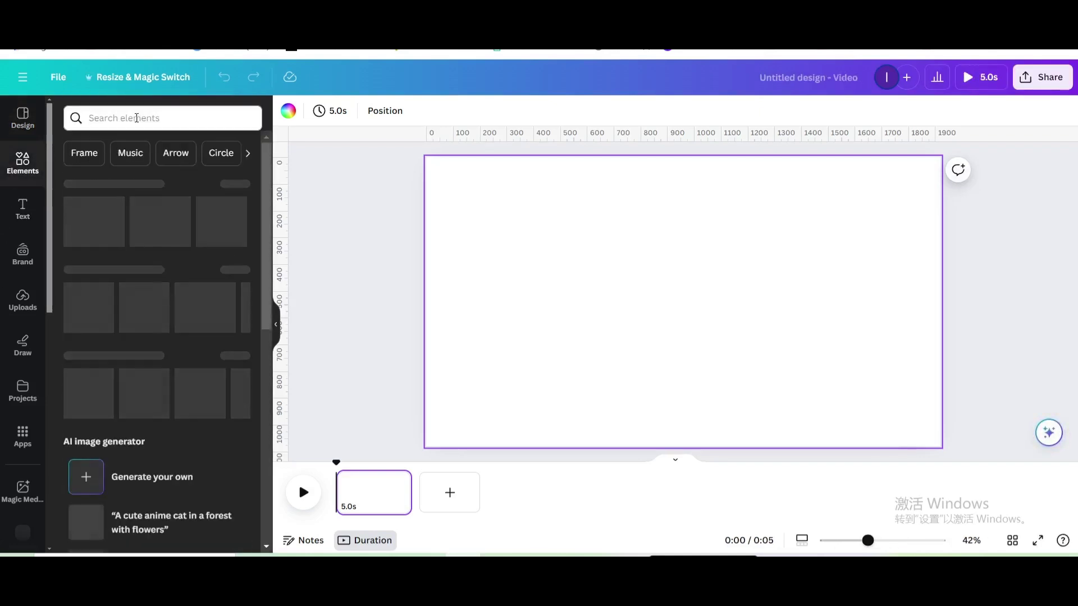
{"action": "left_click", "coordinate": [170, 206]}
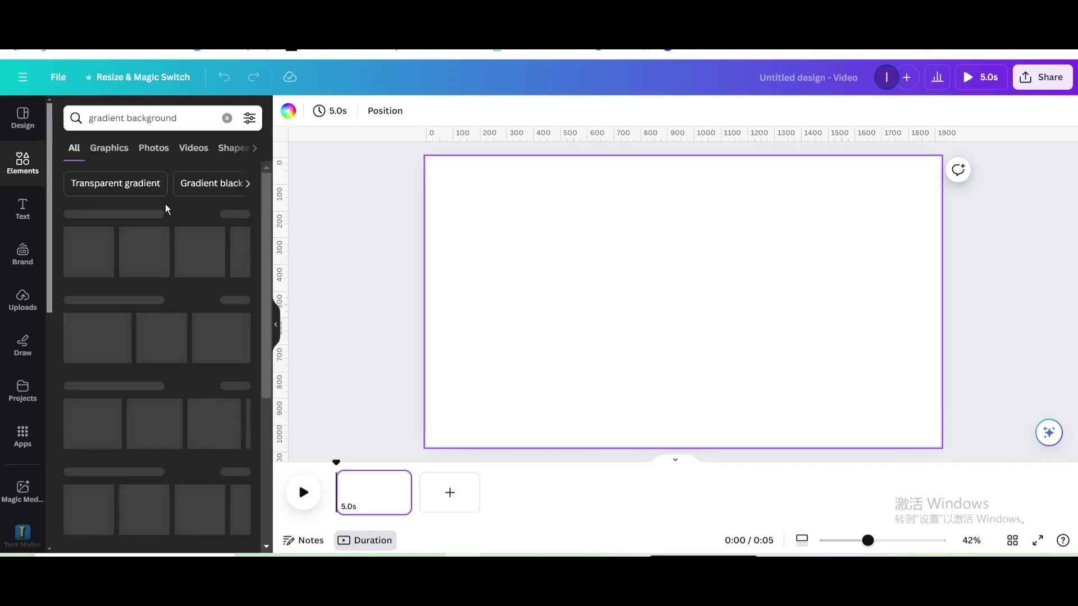
{"action": "left_click", "coordinate": [197, 150]}
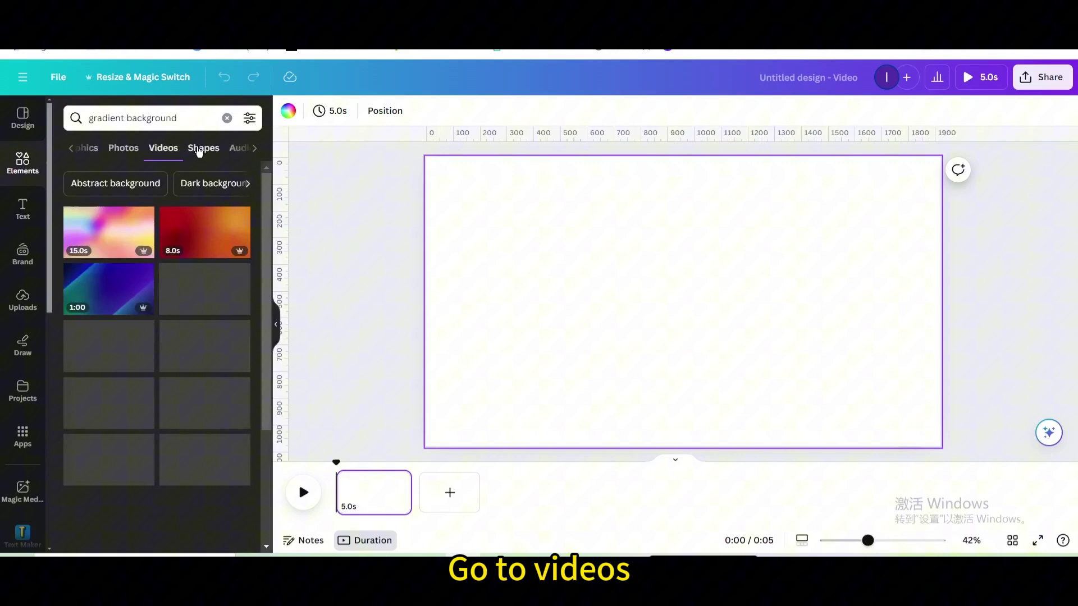
{"action": "scroll", "coordinate": [212, 337], "scroll_direction": "down", "scroll_amount": 1}
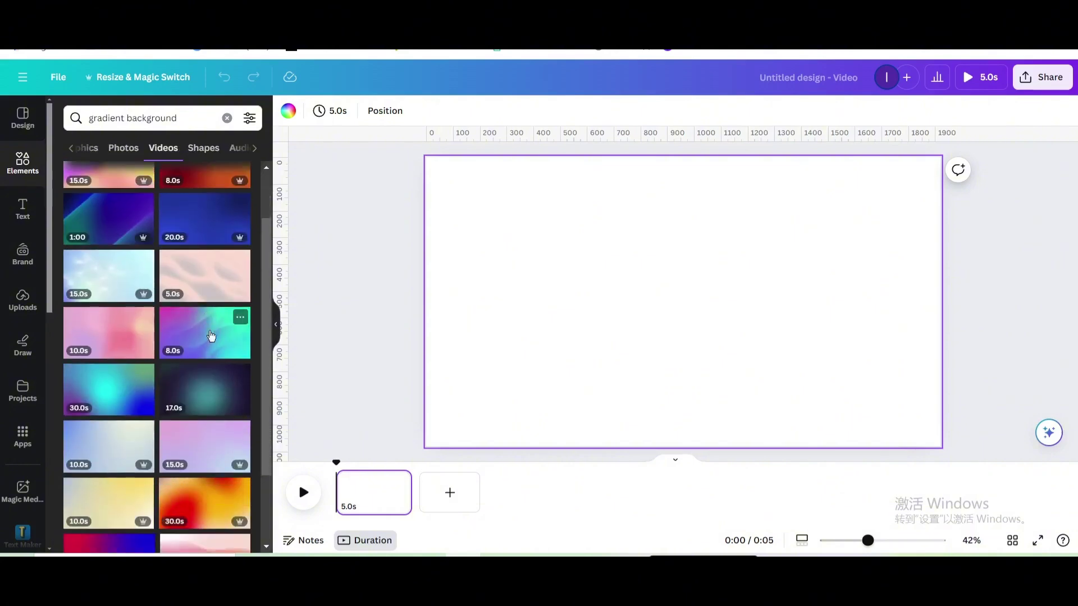
{"action": "left_click_drag", "start_coordinate": [513, 306], "coordinate": [603, 301]}
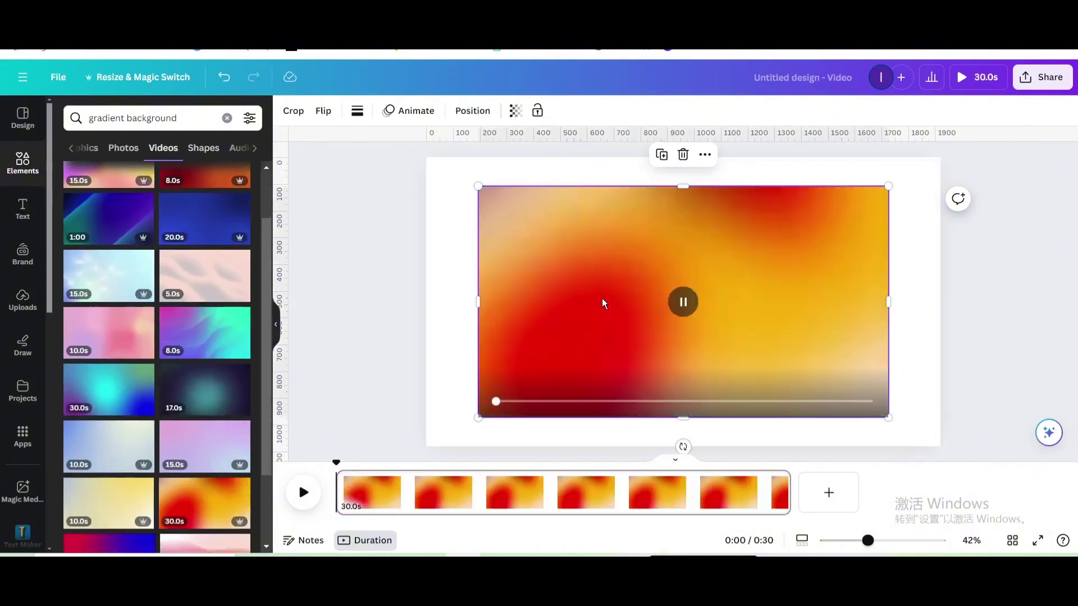
Set the orange gradient video as the page background
{"action": "right_click", "coordinate": [581, 258]}
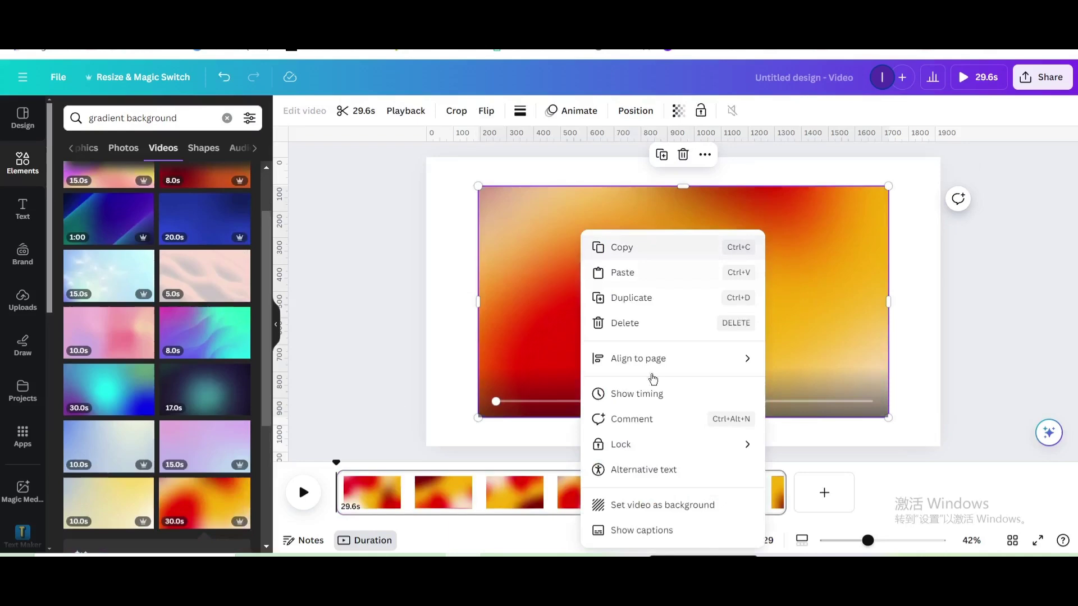
{"action": "left_click", "coordinate": [645, 507]}
{"action": "left_click", "coordinate": [577, 319]}
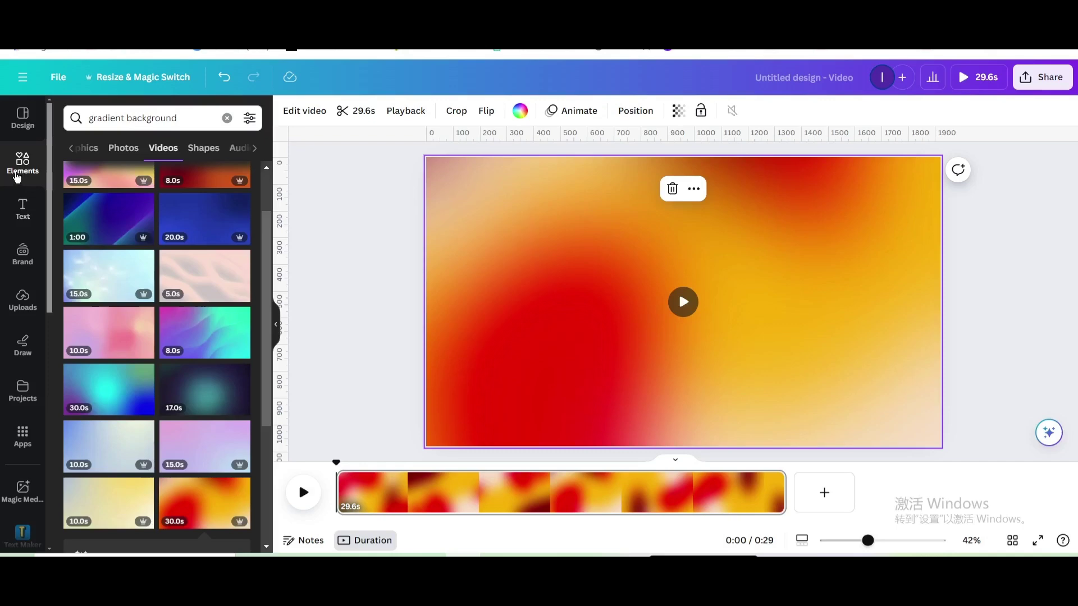
Add the uploaded orange juice bottle image and give it a Glow shadow
{"action": "left_click", "coordinate": [21, 306]}
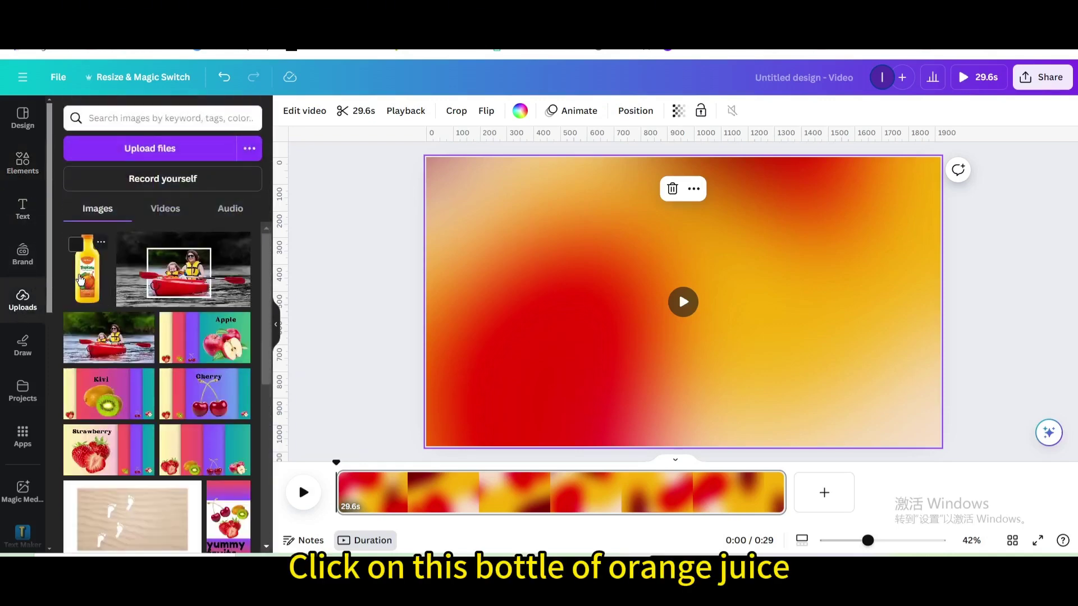
{"action": "left_click", "coordinate": [82, 278]}
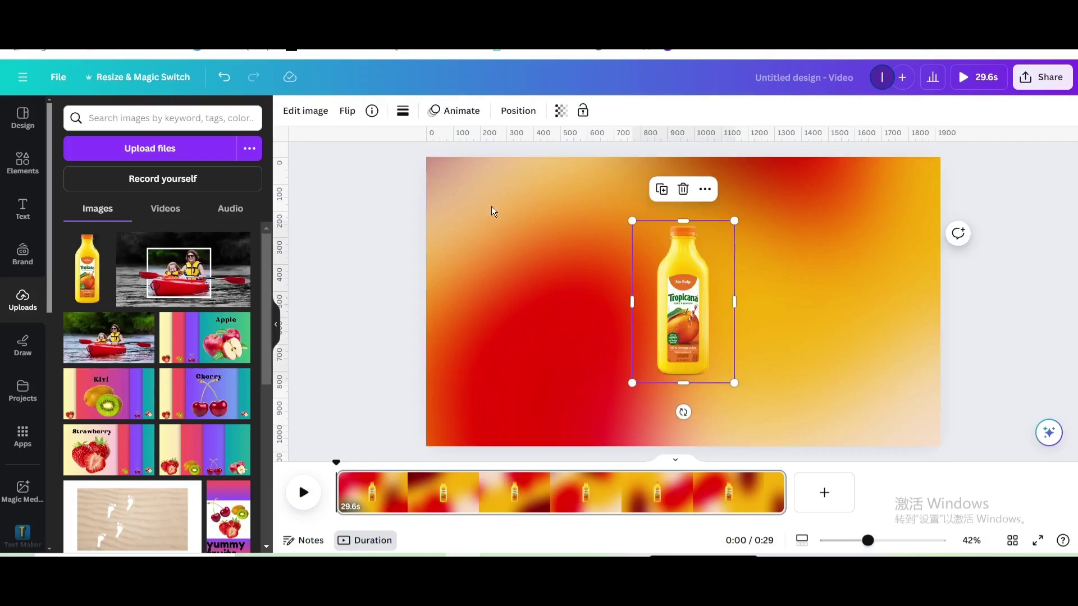
{"action": "left_click", "coordinate": [288, 113]}
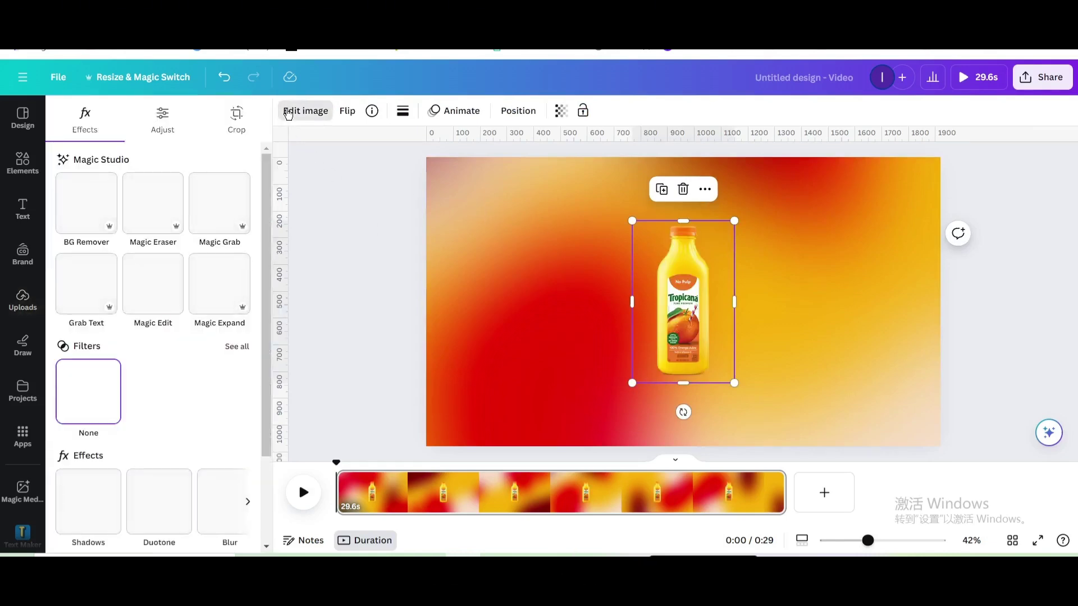
{"action": "left_click", "coordinate": [82, 510]}
{"action": "left_click", "coordinate": [91, 263]}
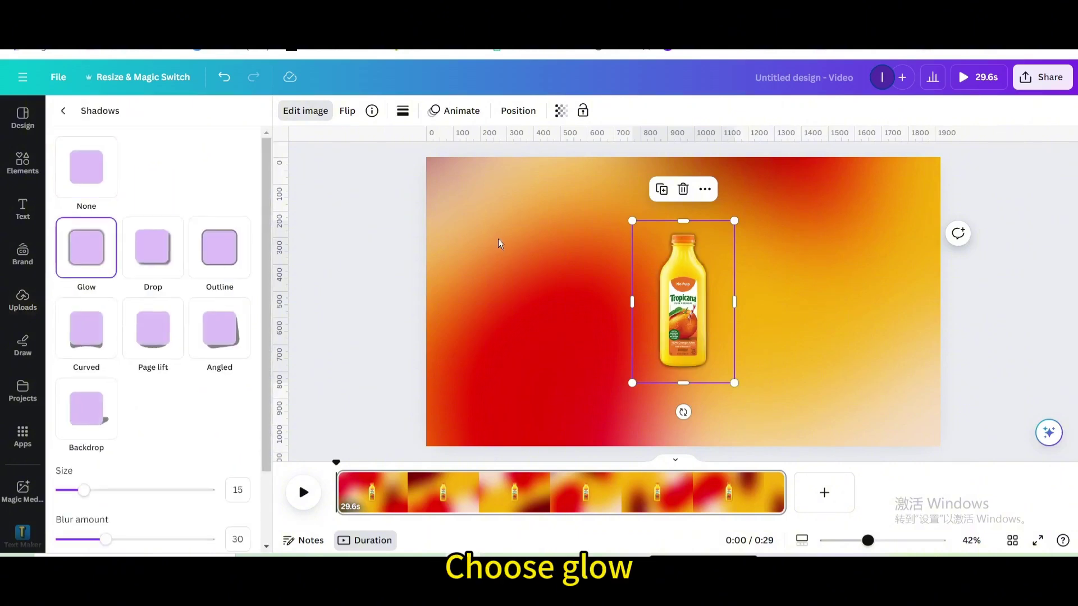
Enlarge the juice bottle and shift it slightly left and down near the centre
{"action": "left_click_drag", "start_coordinate": [628, 221], "coordinate": [460, 202]}
{"action": "left_click_drag", "start_coordinate": [731, 382], "coordinate": [756, 414]}
{"action": "left_click_drag", "start_coordinate": [673, 298], "coordinate": [691, 317]}
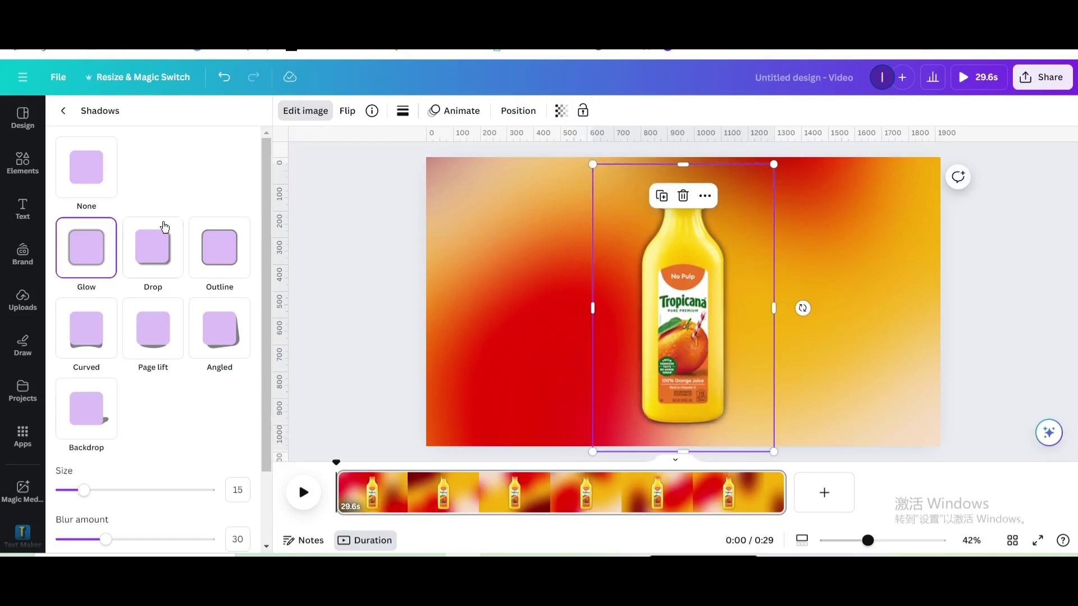
Search Elements graphics for 'blod' and add the green blob to the page
{"action": "left_click", "coordinate": [15, 175]}
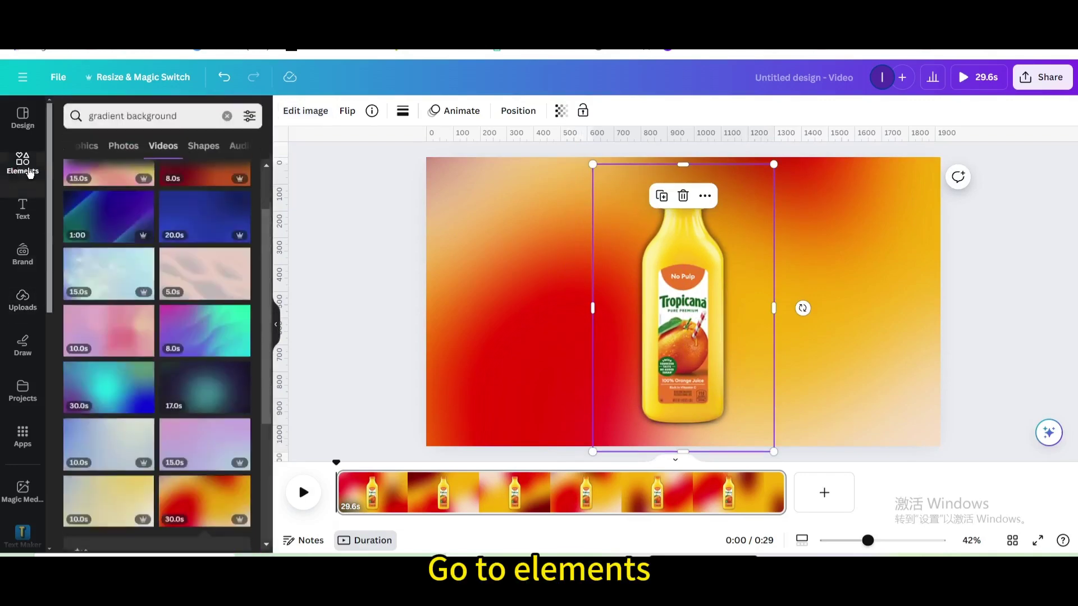
{"action": "left_click", "coordinate": [228, 118]}
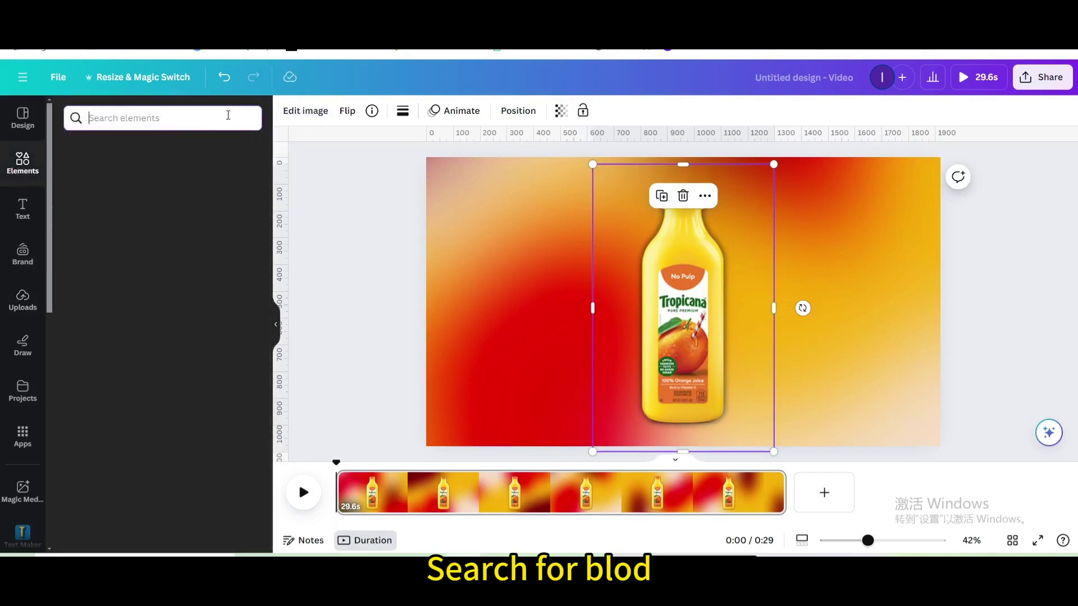
{"action": "type", "text": "BL"}
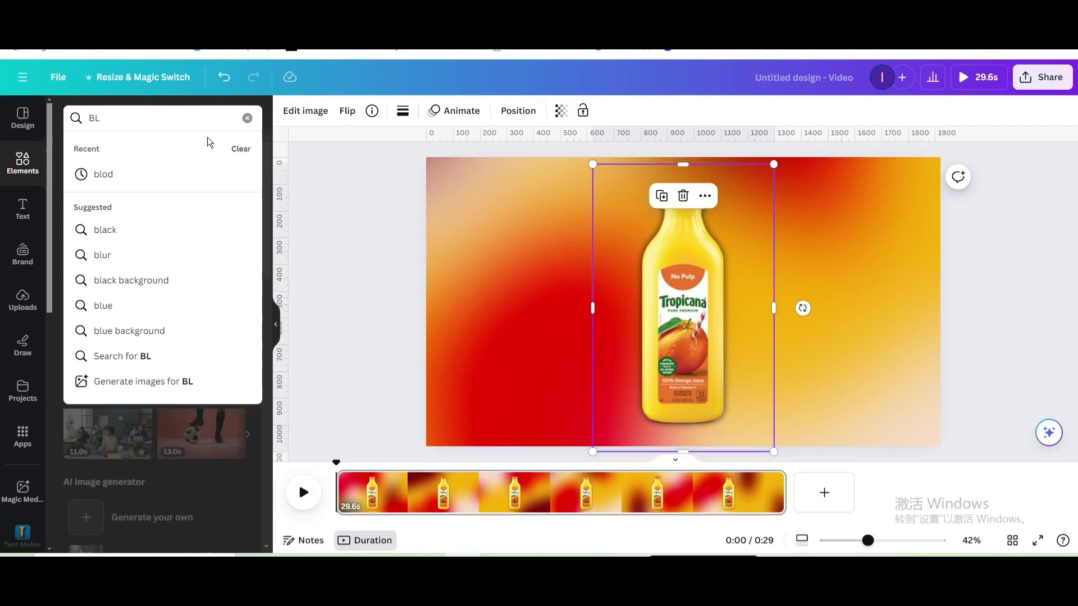
{"action": "left_click", "coordinate": [168, 164]}
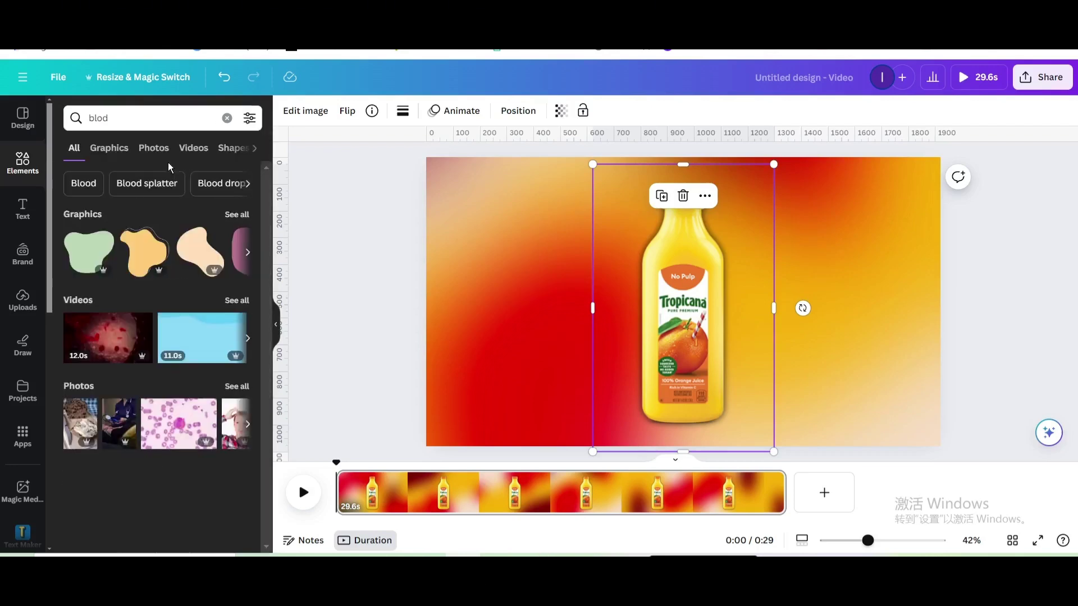
{"action": "left_click", "coordinate": [107, 149]}
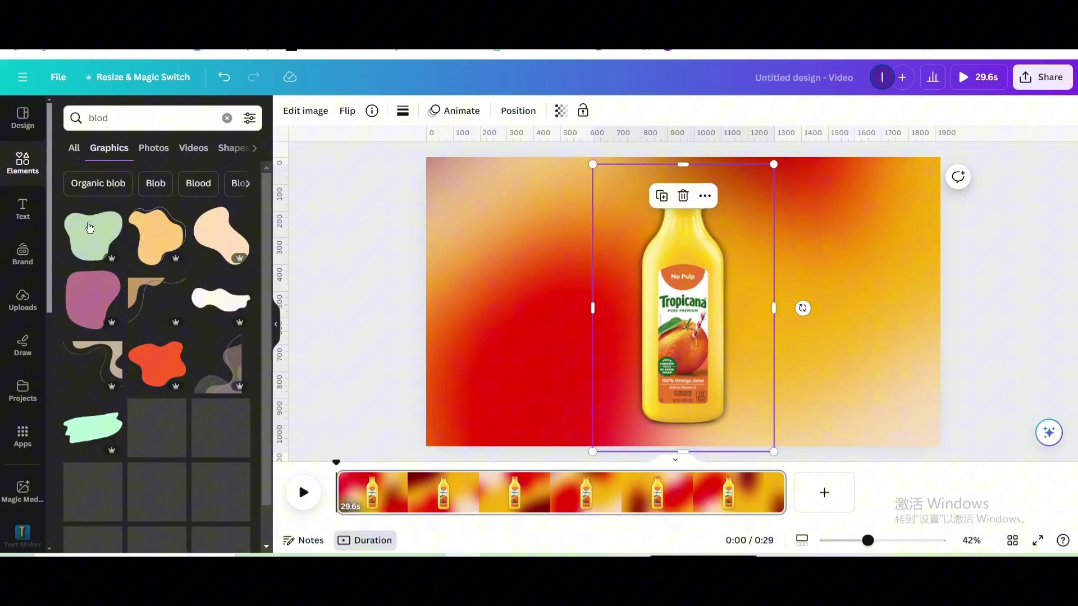
{"action": "left_click", "coordinate": [89, 228]}
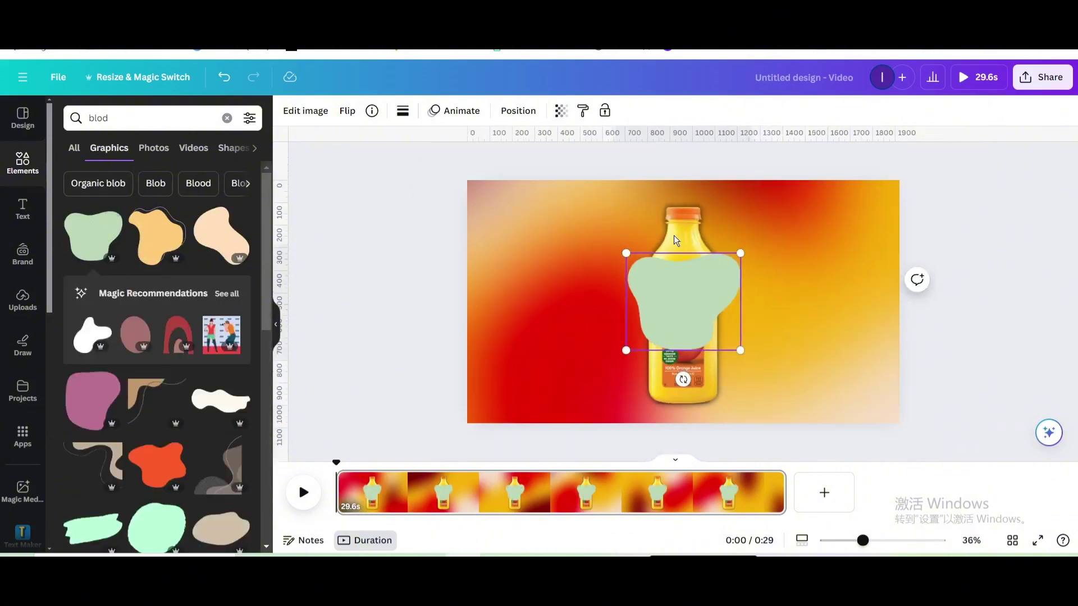
Enlarge, stretch and tilt the green blob into a wave across the top of the page
{"action": "left_click_drag", "start_coordinate": [649, 272], "coordinate": [372, 217]}
{"action": "left_click", "coordinate": [662, 252]}
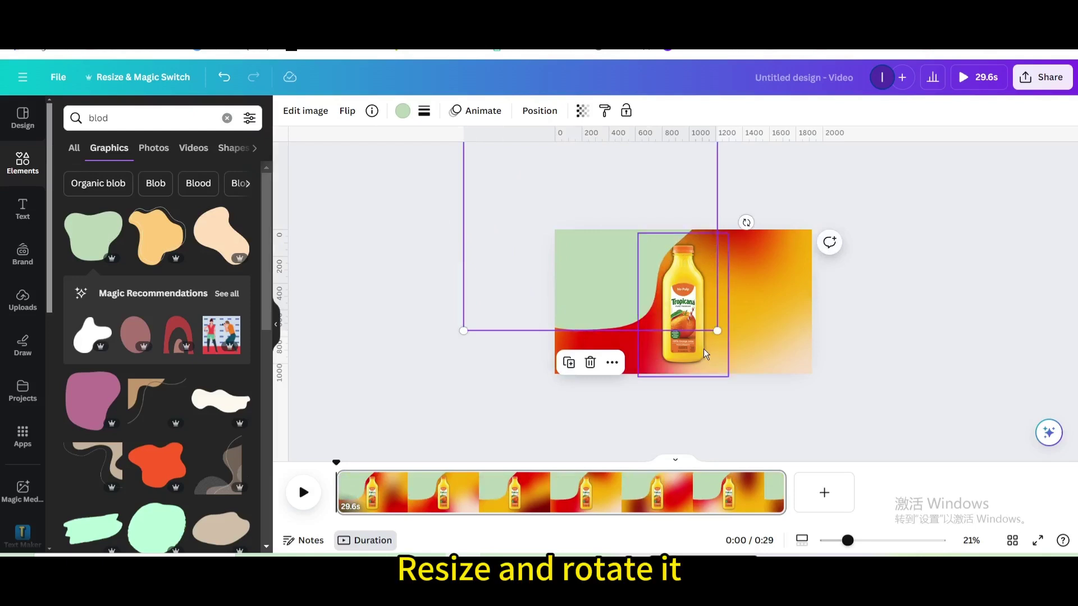
{"action": "left_click_drag", "start_coordinate": [717, 331], "coordinate": [791, 349]}
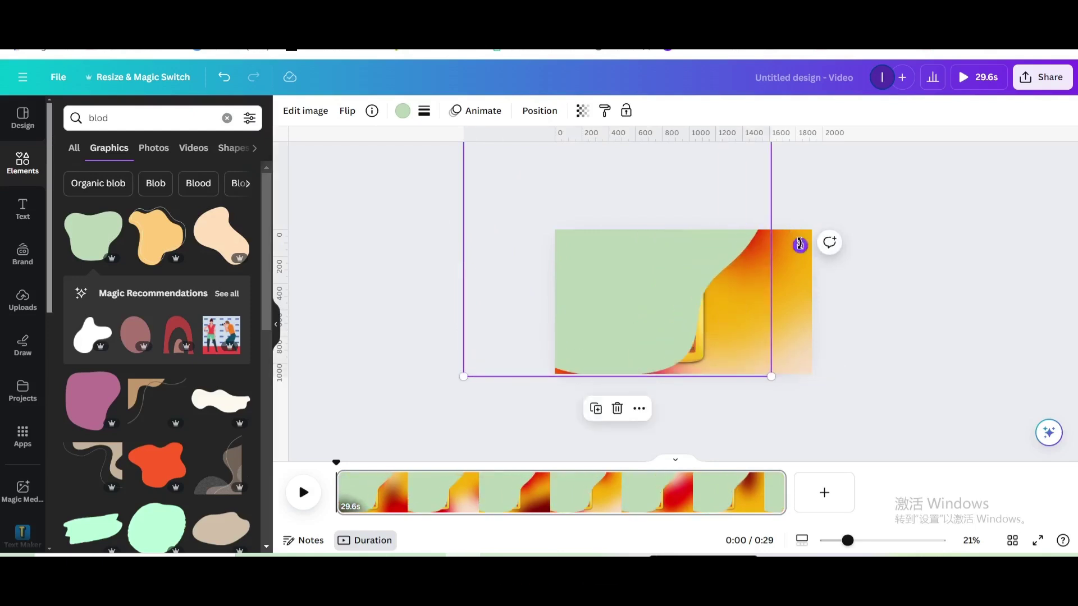
{"action": "left_click_drag", "start_coordinate": [800, 245], "coordinate": [655, 360]}
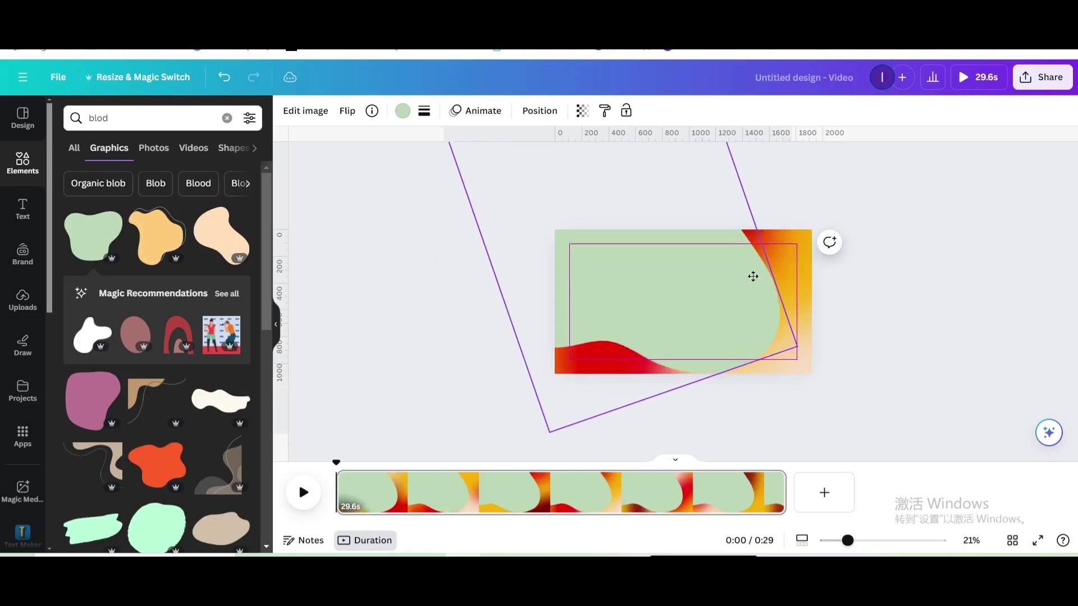
{"action": "left_click_drag", "start_coordinate": [753, 276], "coordinate": [806, 225]}
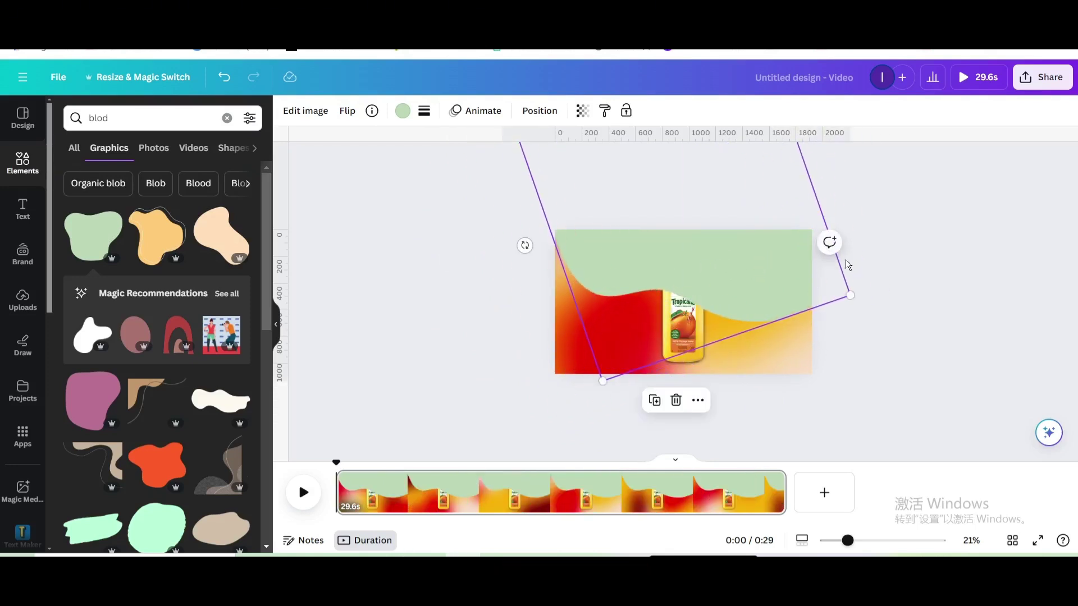
{"action": "left_click_drag", "start_coordinate": [849, 295], "coordinate": [901, 325]}
{"action": "left_click_drag", "start_coordinate": [695, 251], "coordinate": [695, 229]}
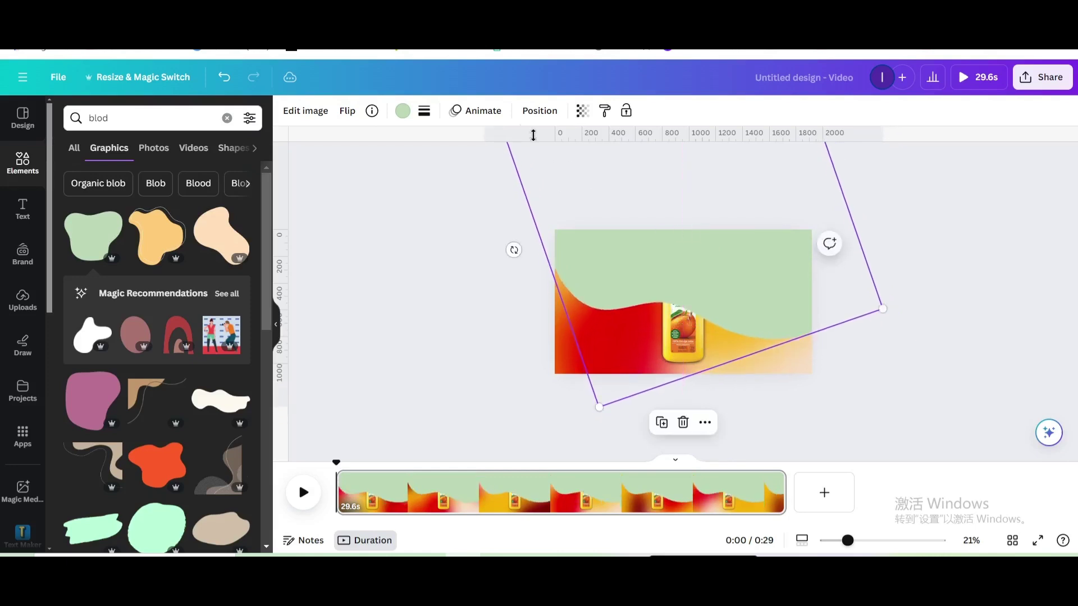
Recolour the blob white and duplicate the wave shape
{"action": "left_click", "coordinate": [403, 110]}
{"action": "left_click", "coordinate": [139, 191]}
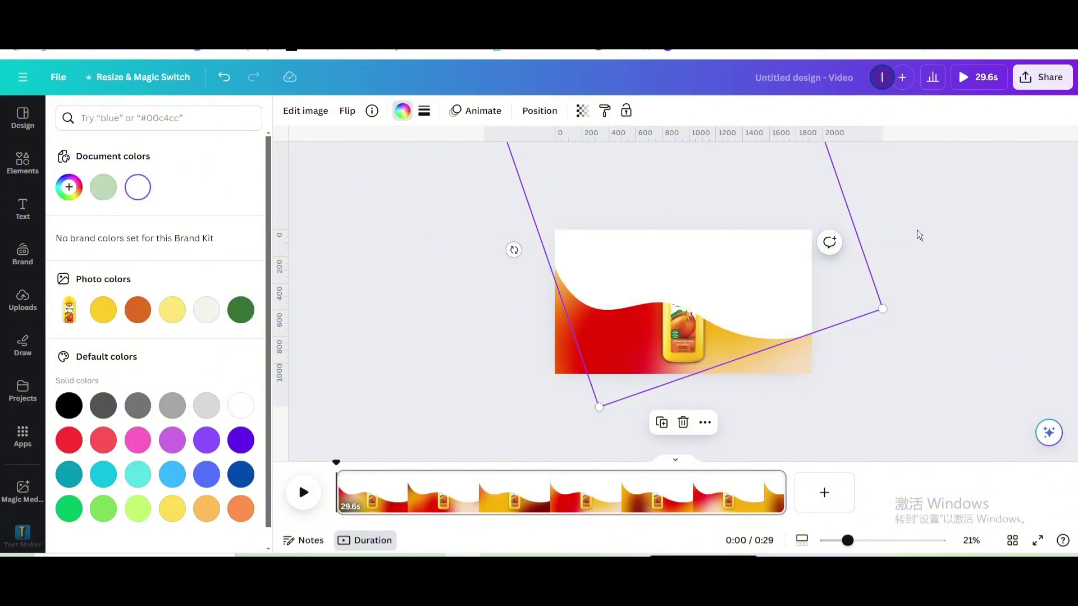
{"action": "left_click", "coordinate": [665, 424]}
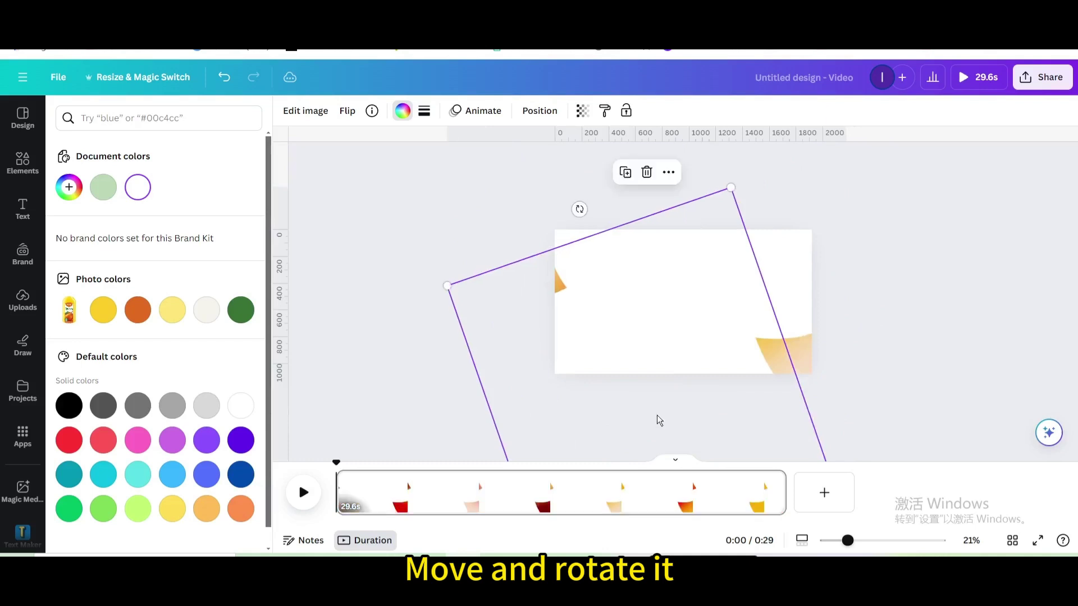
Rotate the copied wave to about 79° so it sweeps in from the left edge
{"action": "key", "text": "ctrl+minus"}
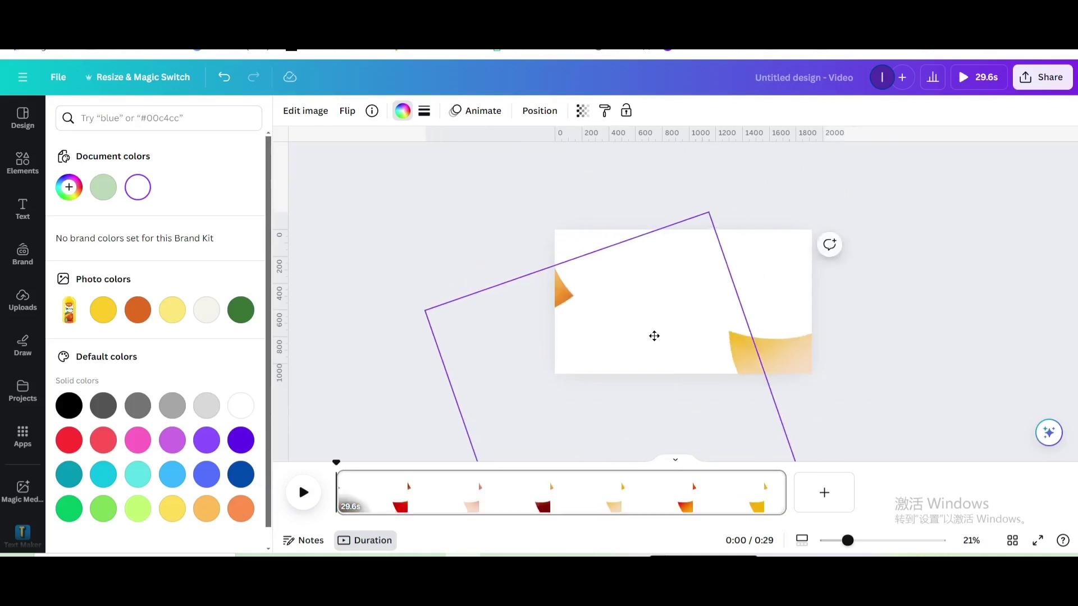
{"action": "left_click_drag", "start_coordinate": [604, 250], "coordinate": [579, 382]}
{"action": "left_click_drag", "start_coordinate": [649, 350], "coordinate": [699, 349]}
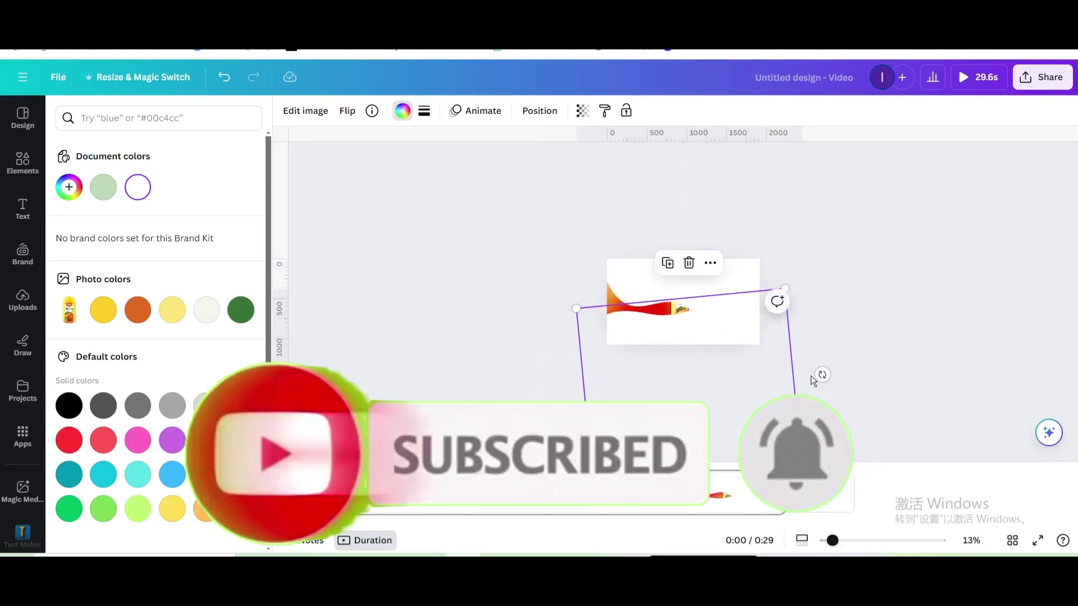
{"action": "left_click_drag", "start_coordinate": [822, 366], "coordinate": [643, 275]}
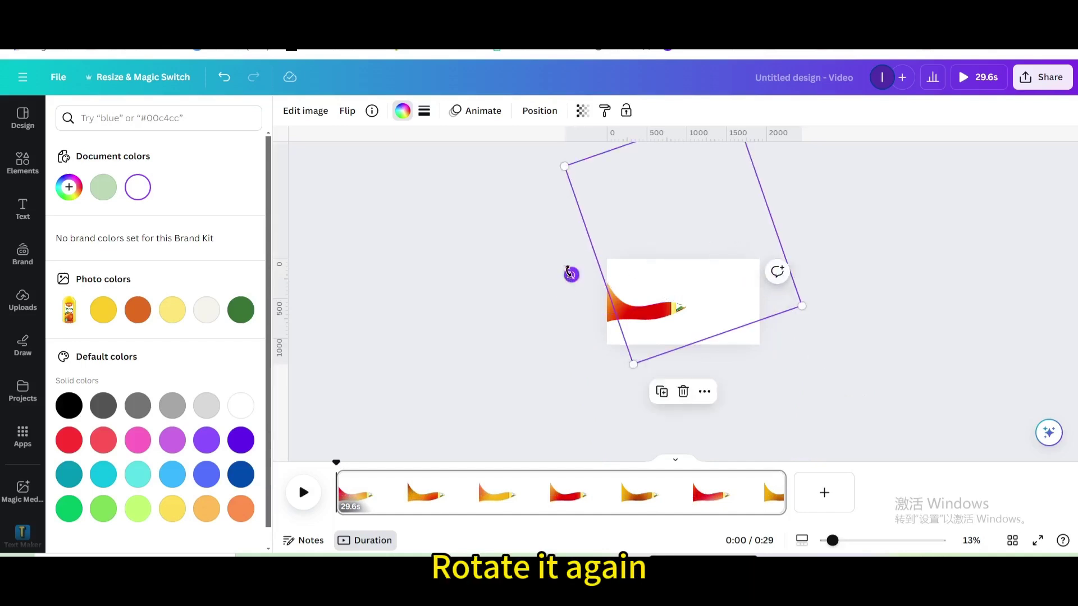
{"action": "left_click_drag", "start_coordinate": [571, 275], "coordinate": [568, 261]}
{"action": "scroll", "coordinate": [531, 291], "scroll_direction": "up", "scroll_amount": 3}
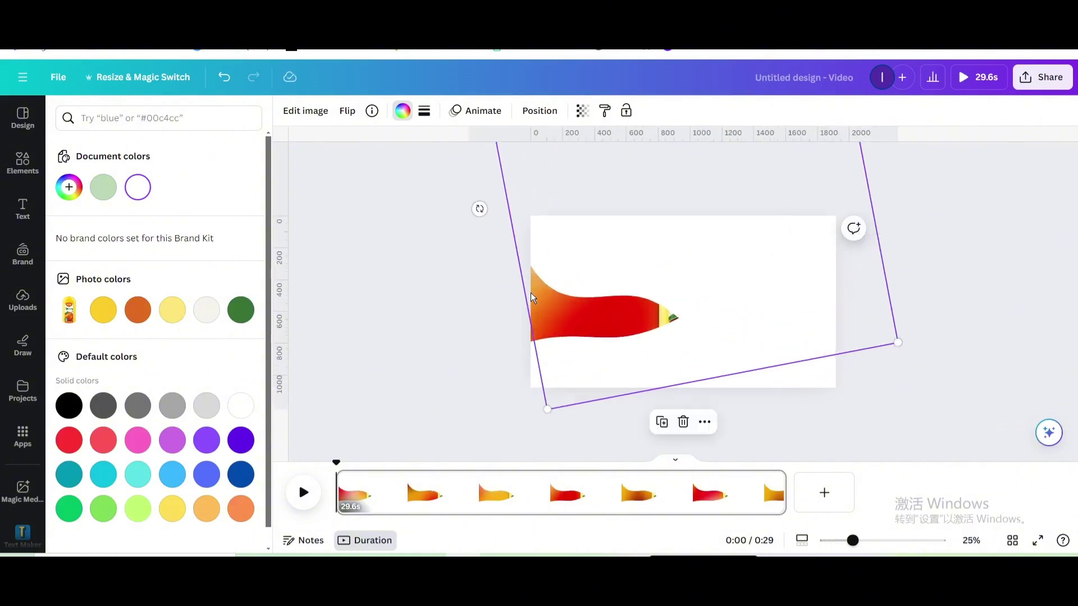
{"action": "scroll", "coordinate": [530, 292], "scroll_direction": "up", "scroll_amount": 1}
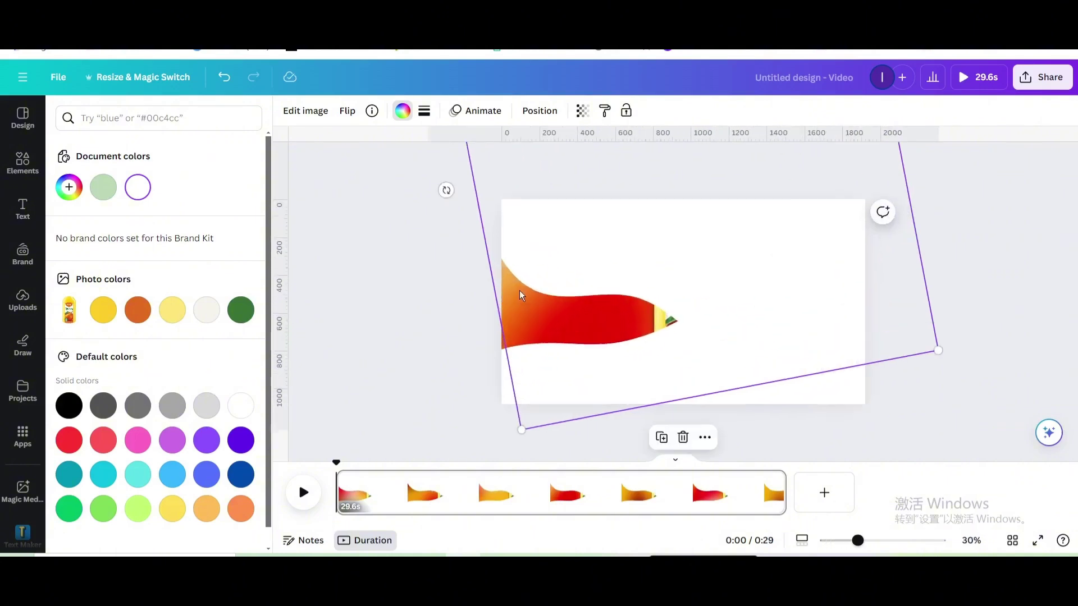
Move the juice bottle up one layer in Layers, then drag it down below the page
{"action": "left_click", "coordinate": [540, 111]}
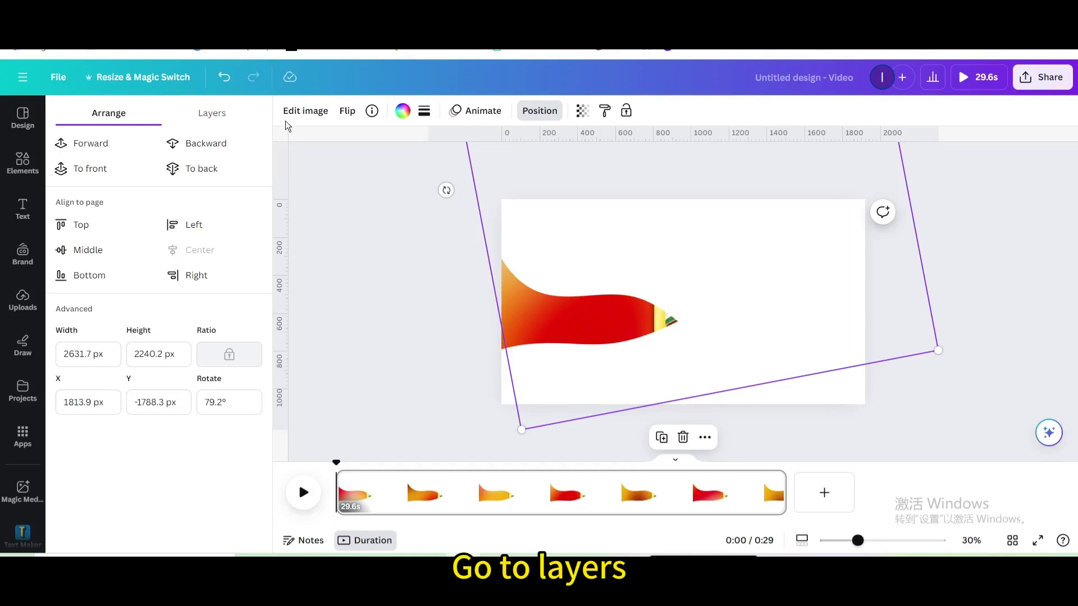
{"action": "left_click", "coordinate": [226, 114]}
{"action": "left_click", "coordinate": [161, 272]}
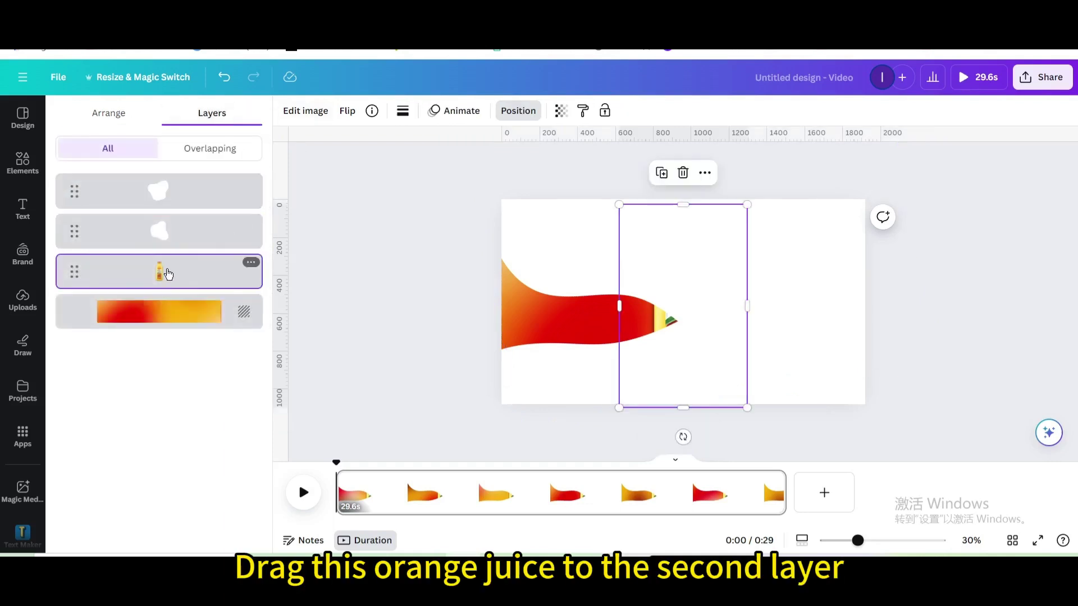
{"action": "left_click_drag", "start_coordinate": [162, 273], "coordinate": [169, 227]}
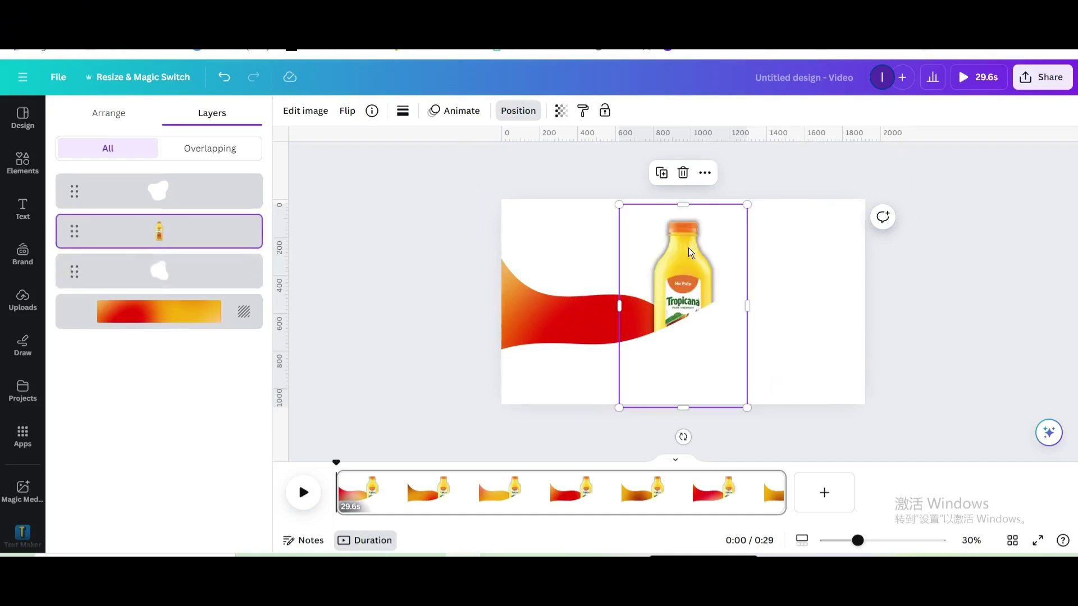
{"action": "left_click_drag", "start_coordinate": [690, 253], "coordinate": [683, 365]}
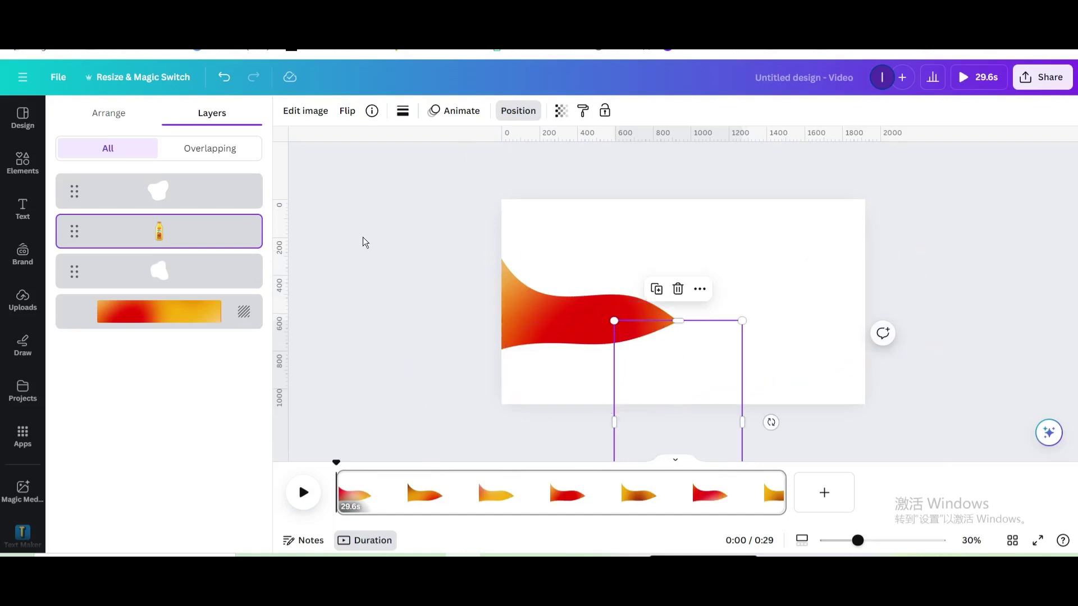
Add a heading reading ORANGE on the first line and JUICE on the second
{"action": "left_click", "coordinate": [23, 218]}
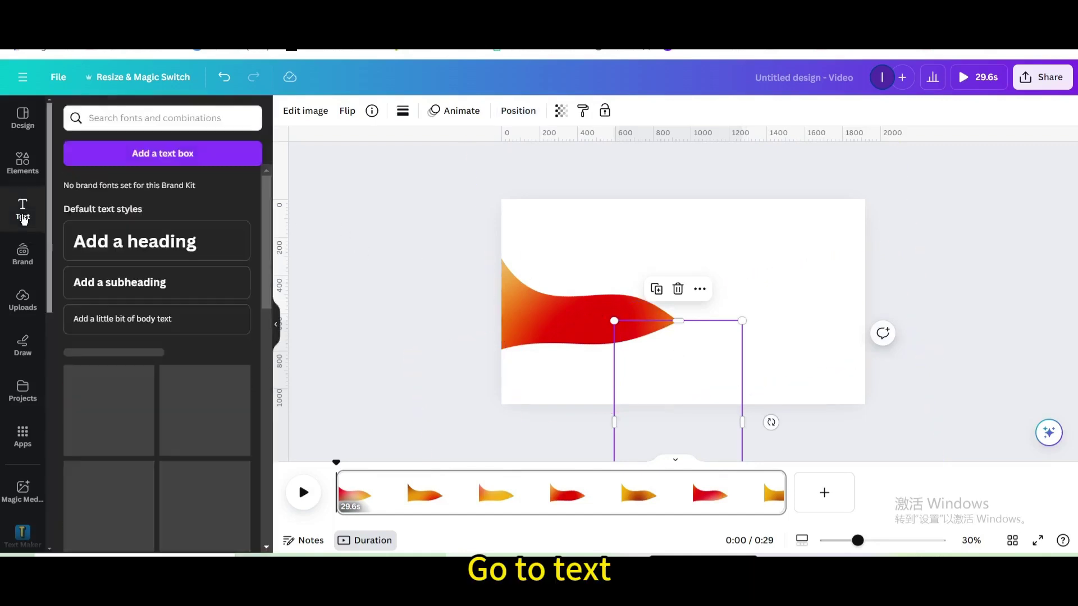
{"action": "left_click", "coordinate": [131, 242]}
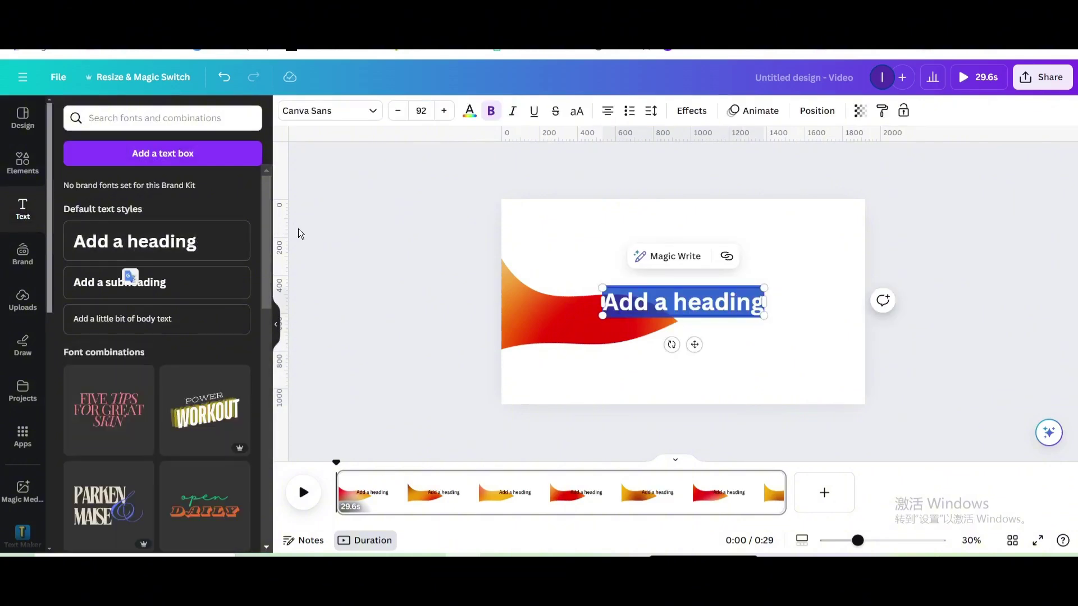
{"action": "type", "text": "ORANGE"}
{"action": "key", "text": "Return"}
{"action": "type", "text": "J"}
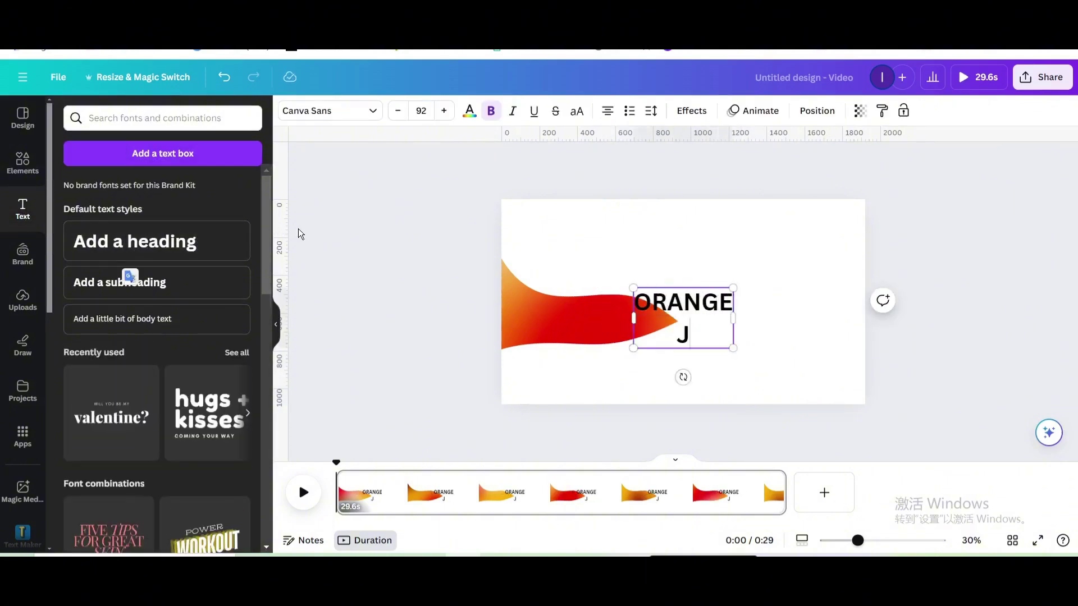
{"action": "type", "text": "UICE"}
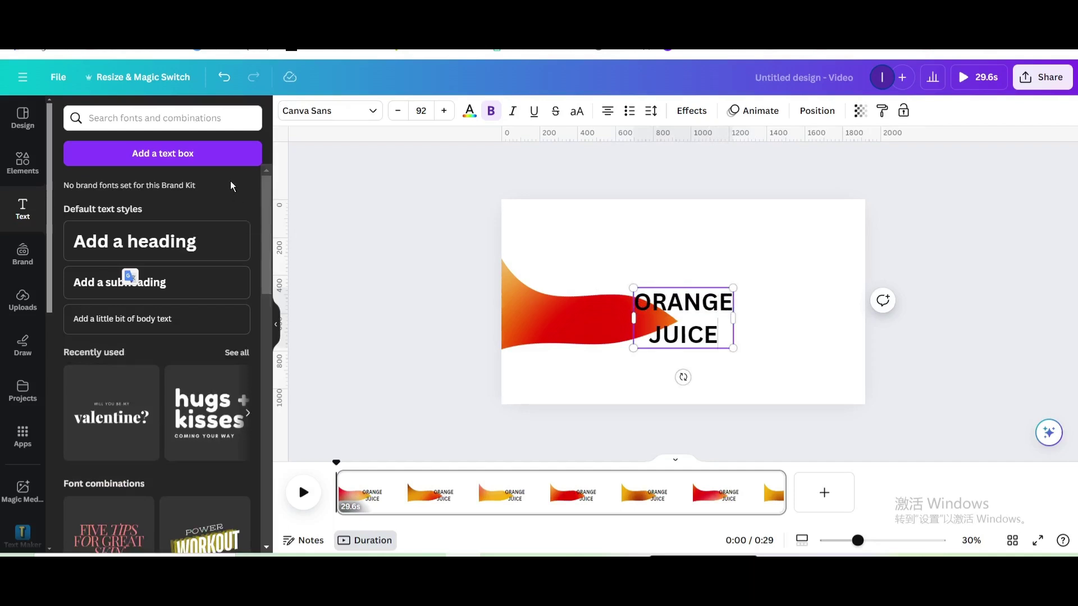
{"action": "left_click", "coordinate": [632, 282]}
{"action": "left_click", "coordinate": [647, 304]}
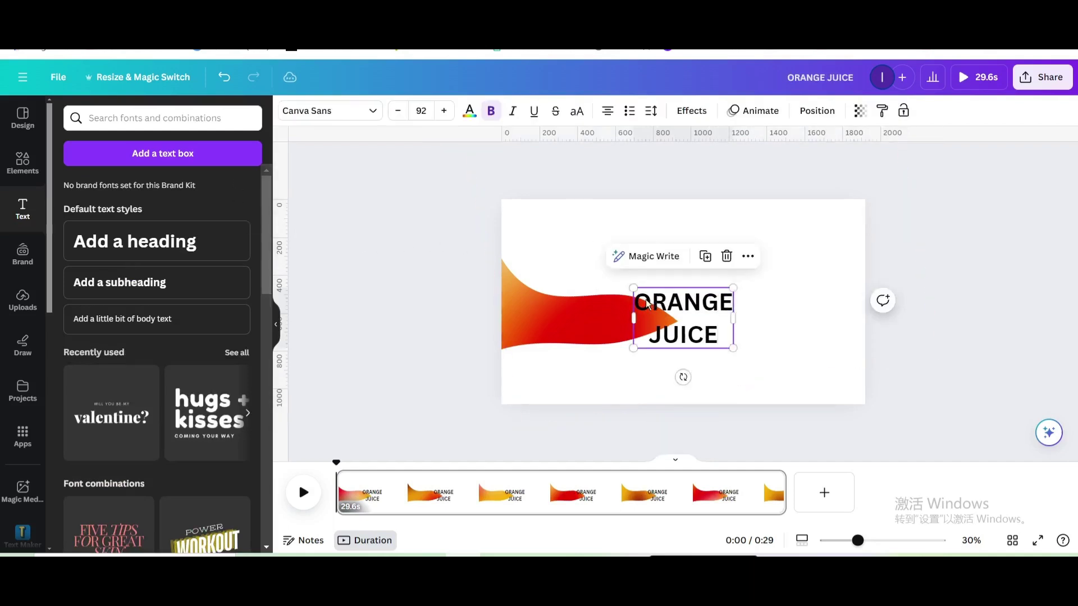
Set the heading in Glacial Indifference, unbold JUICE, and tighten line spacing to 0.82
{"action": "left_click", "coordinate": [372, 116]}
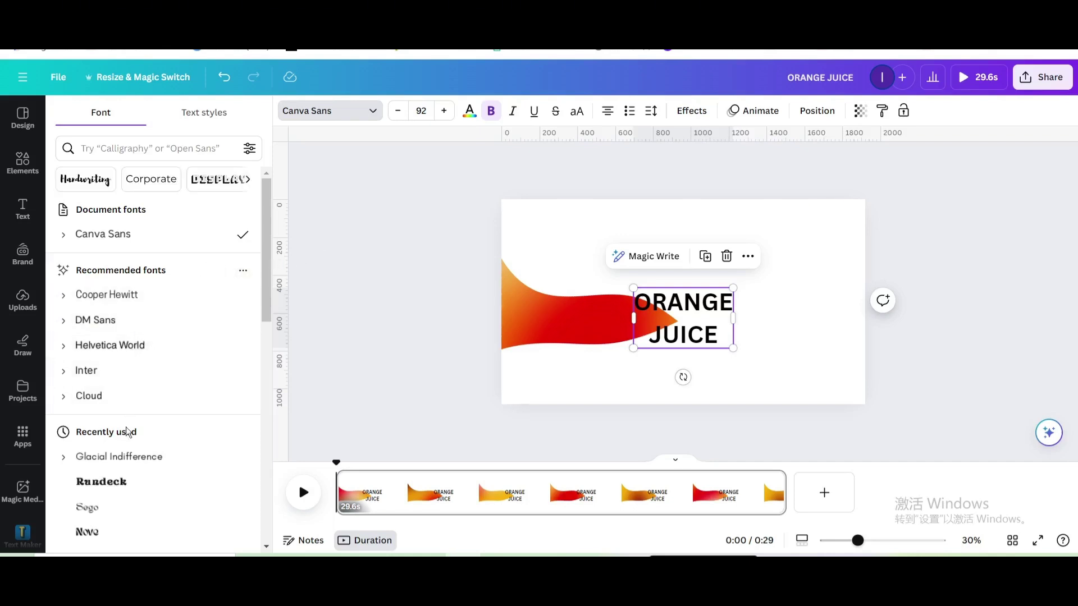
{"action": "left_click", "coordinate": [127, 457]}
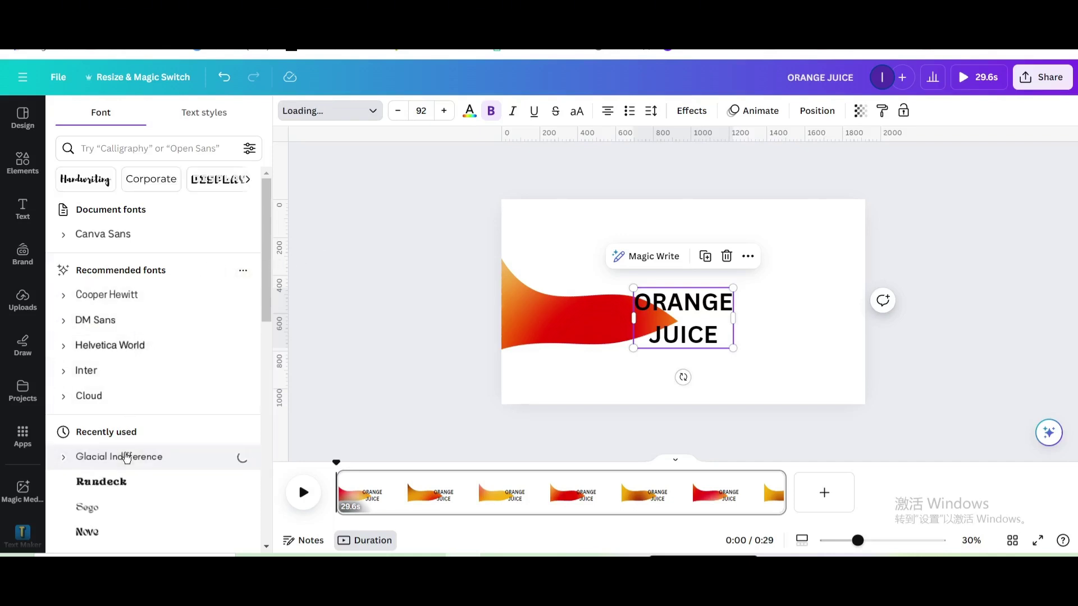
{"action": "double_click", "coordinate": [695, 319]}
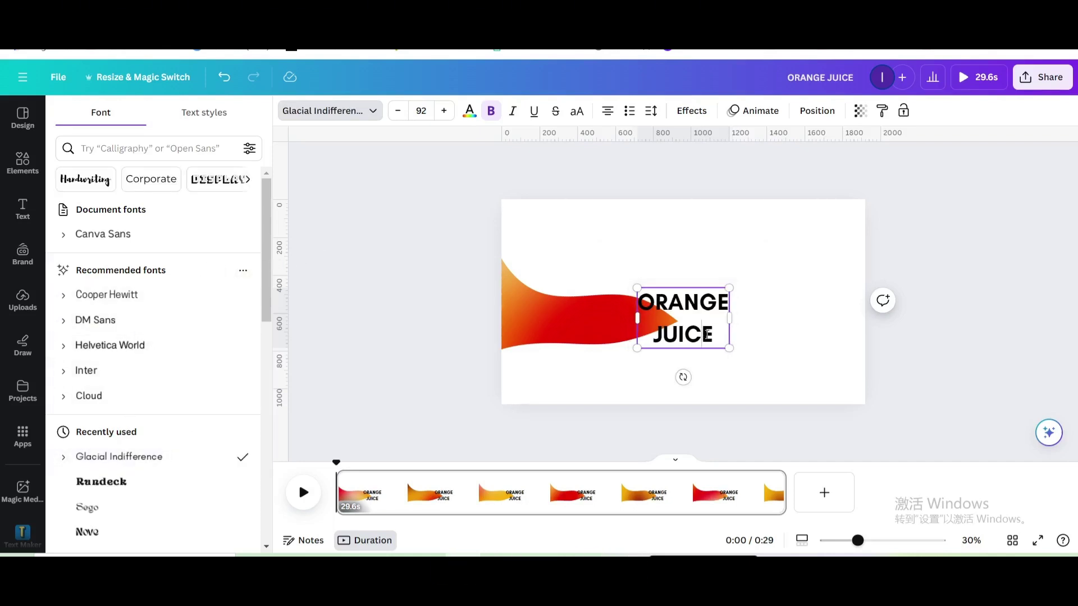
{"action": "left_click", "coordinate": [492, 111]}
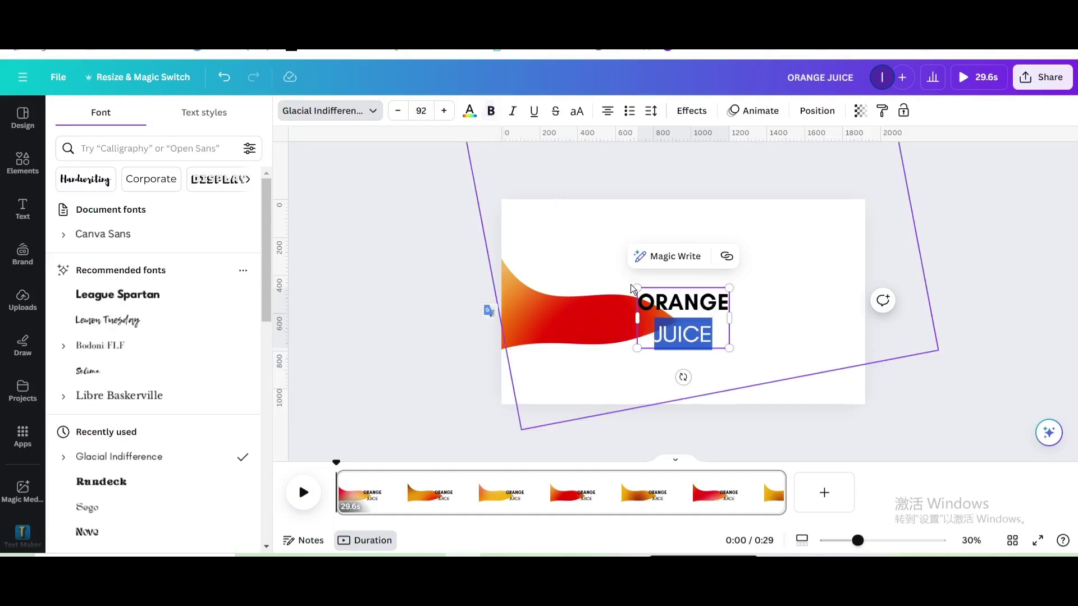
{"action": "left_click", "coordinate": [651, 111]}
{"action": "left_click_drag", "start_coordinate": [702, 208], "coordinate": [677, 213]}
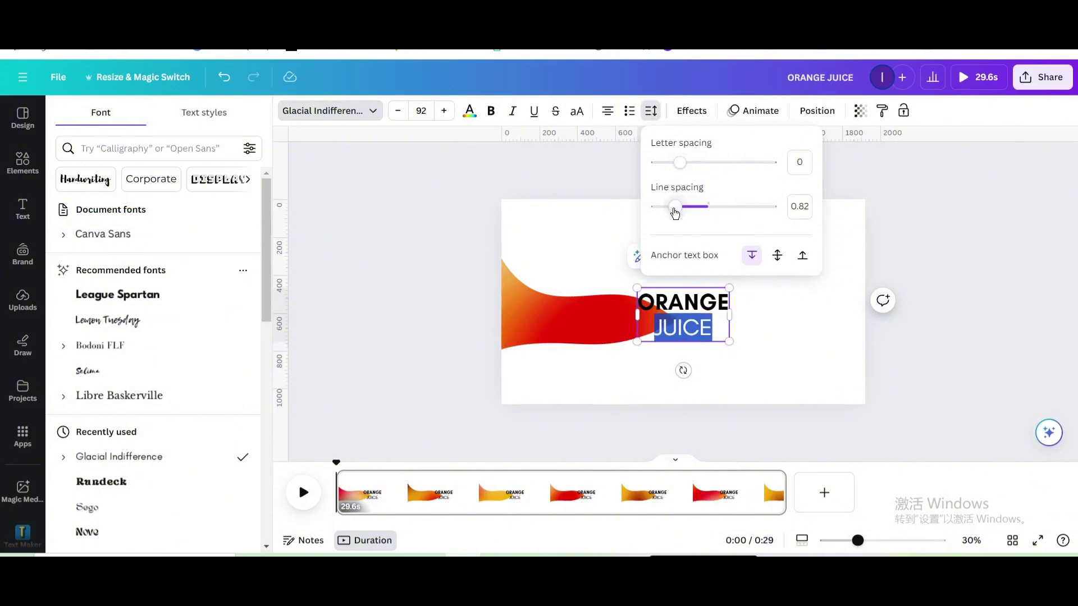
{"action": "left_click", "coordinate": [575, 268]}
Move the heading onto the wave's left side, nudge the wave up, and make the text white
{"action": "left_click", "coordinate": [683, 313]}
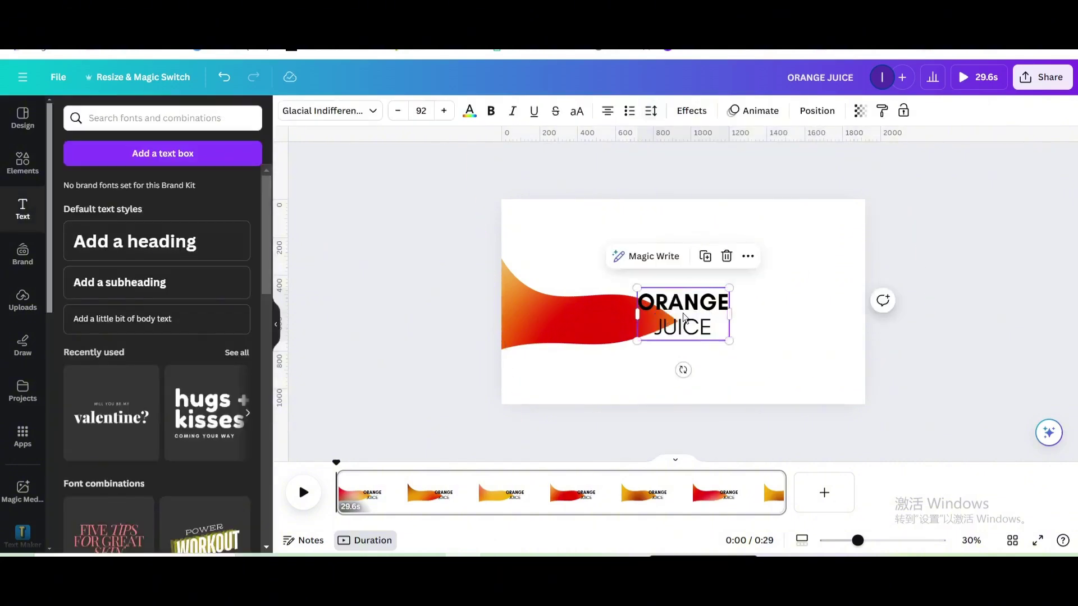
{"action": "left_click_drag", "start_coordinate": [681, 311], "coordinate": [561, 312]}
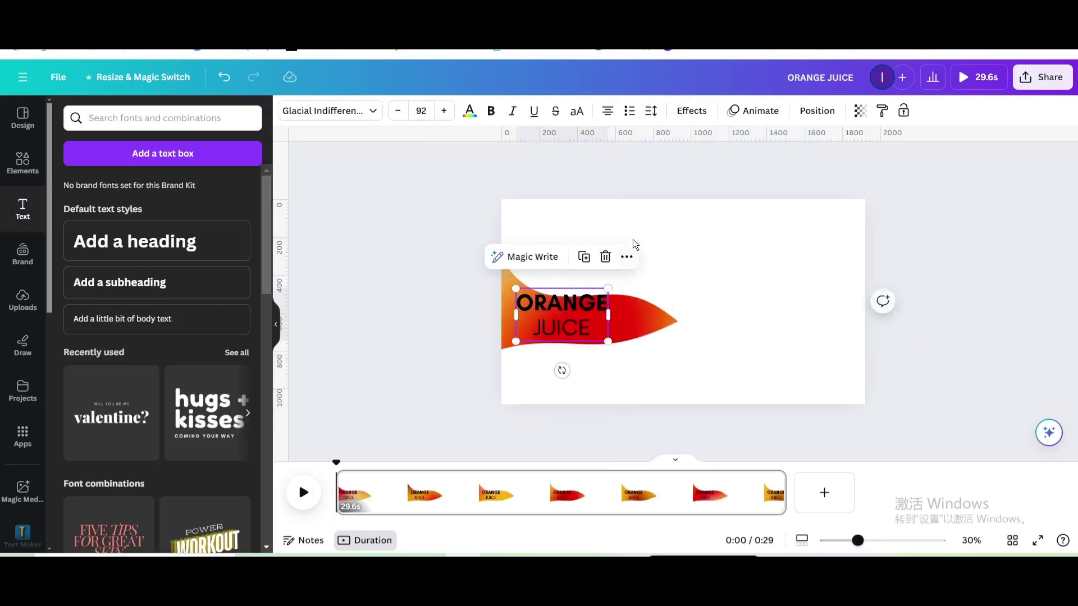
{"action": "left_click", "coordinate": [633, 241]}
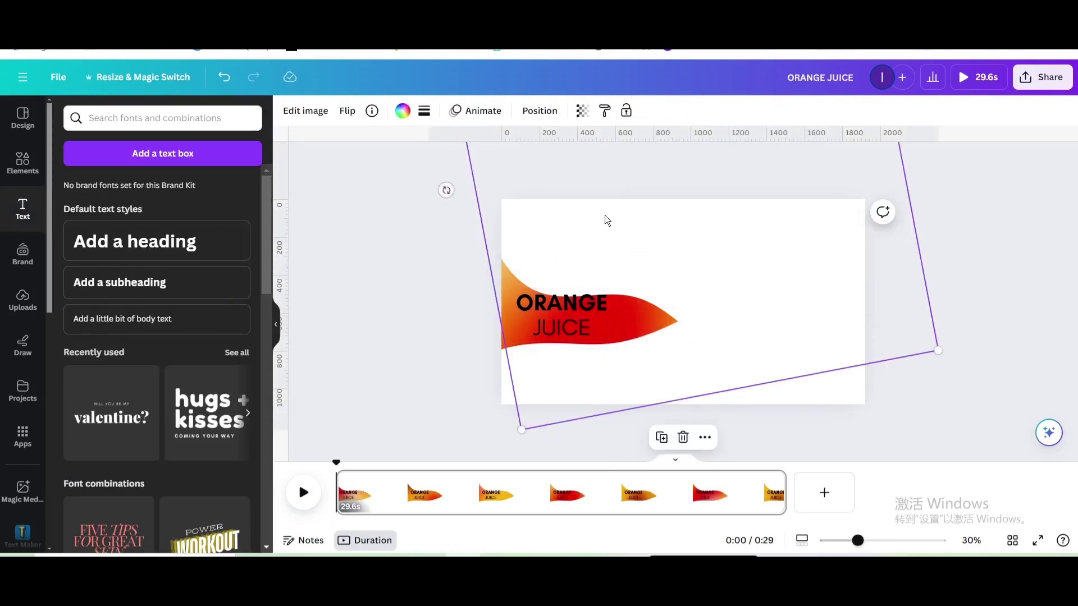
{"action": "left_click_drag", "start_coordinate": [607, 220], "coordinate": [611, 203]}
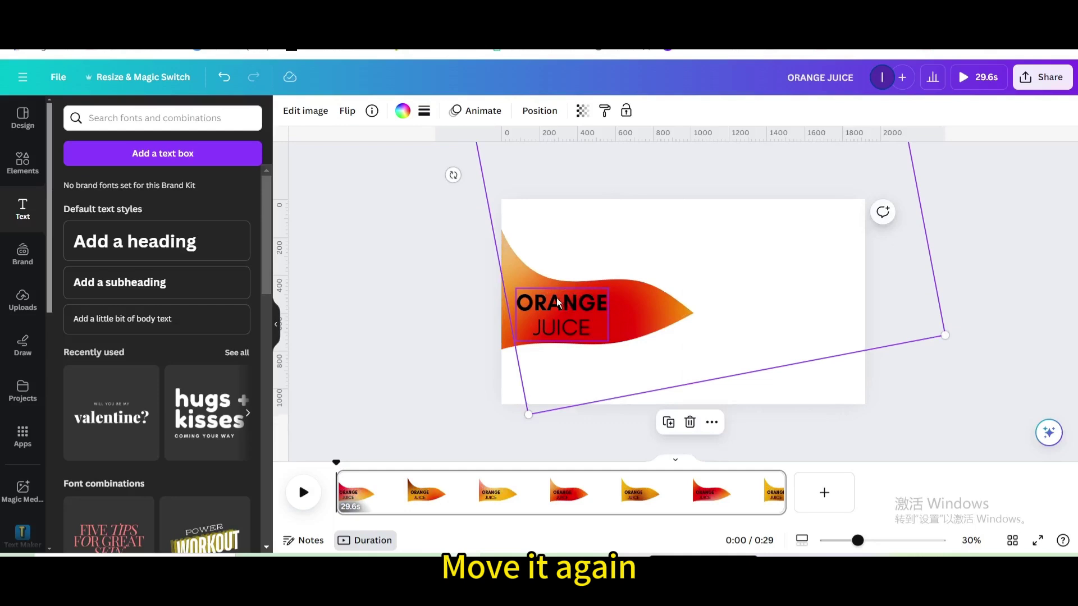
{"action": "left_click_drag", "start_coordinate": [557, 301], "coordinate": [557, 297]}
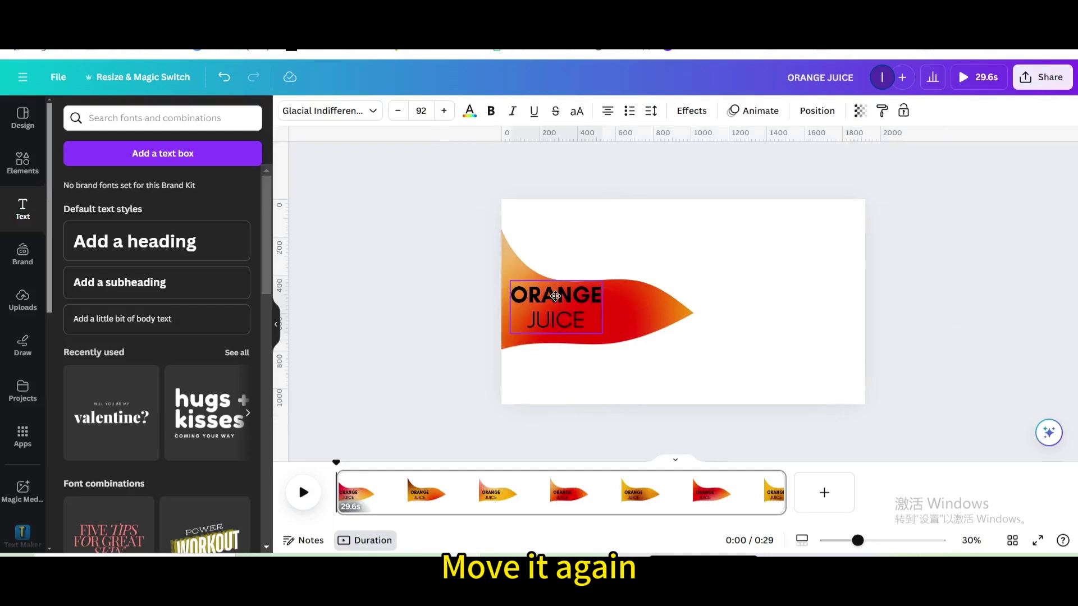
{"action": "left_click", "coordinate": [469, 112]}
{"action": "left_click", "coordinate": [242, 406]}
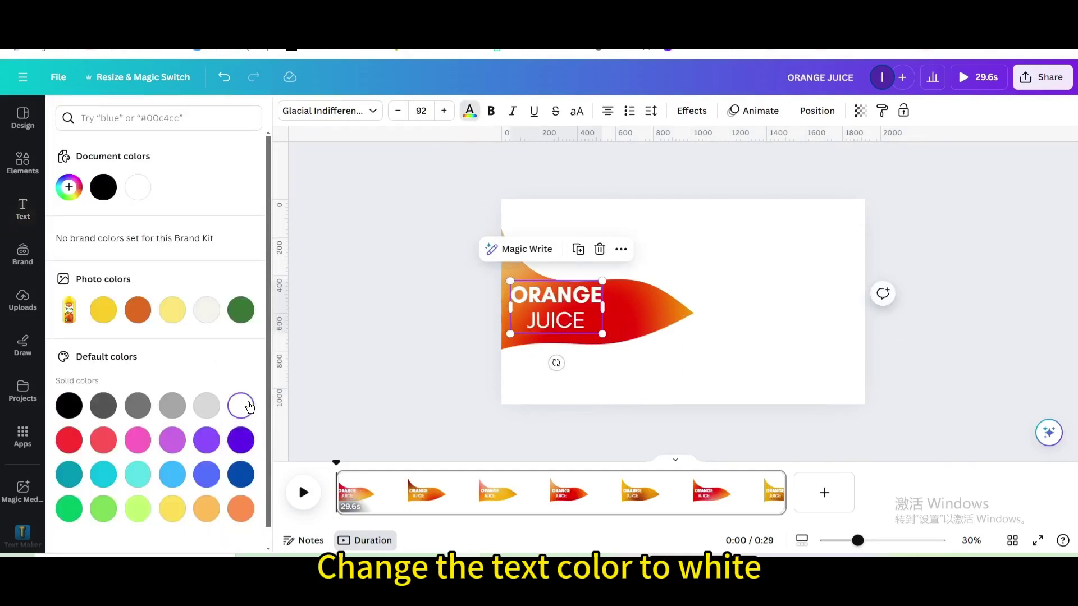
Search Elements photos for 'orange slice' and place it overhanging the page's right edge
{"action": "left_click", "coordinate": [31, 171]}
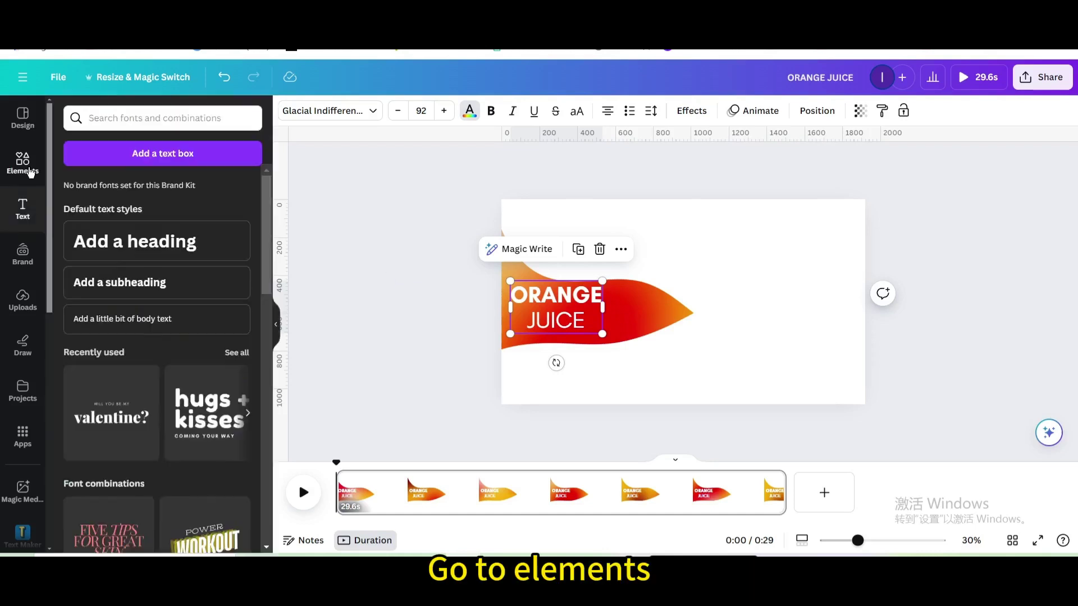
{"action": "left_click", "coordinate": [124, 118]}
{"action": "type", "text": "blod"}
{"action": "key", "text": "Return"}
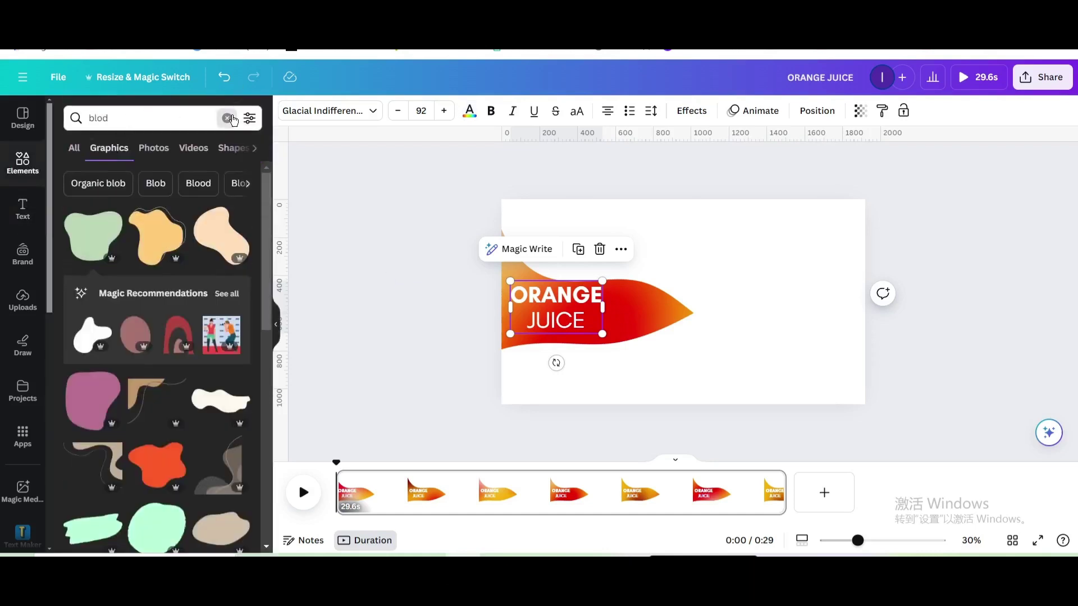
{"action": "left_click", "coordinate": [228, 119]}
{"action": "type", "text": "ORANGE"}
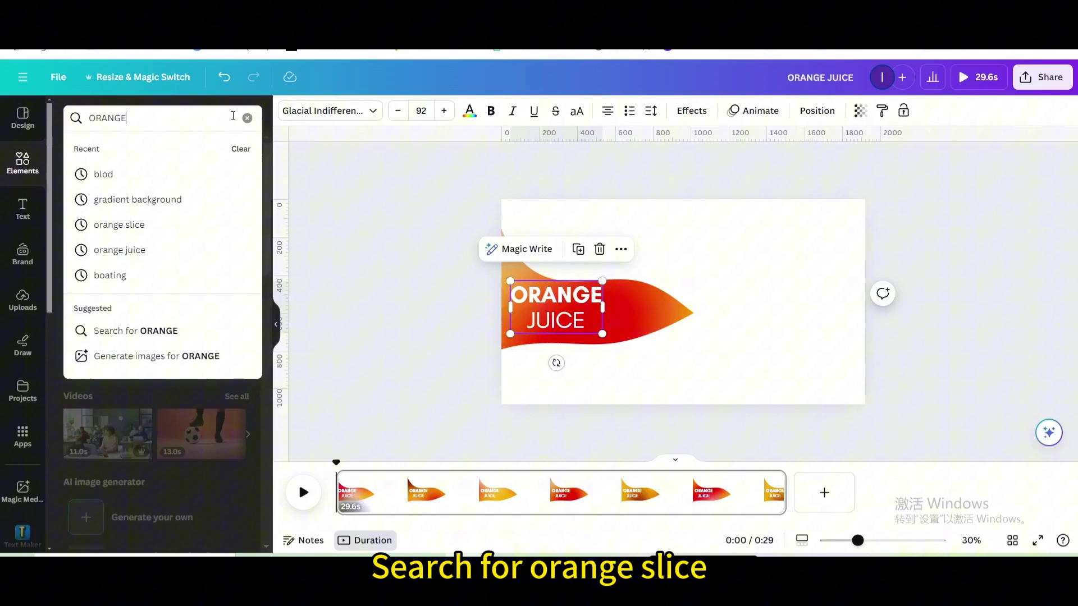
{"action": "left_click", "coordinate": [139, 179]}
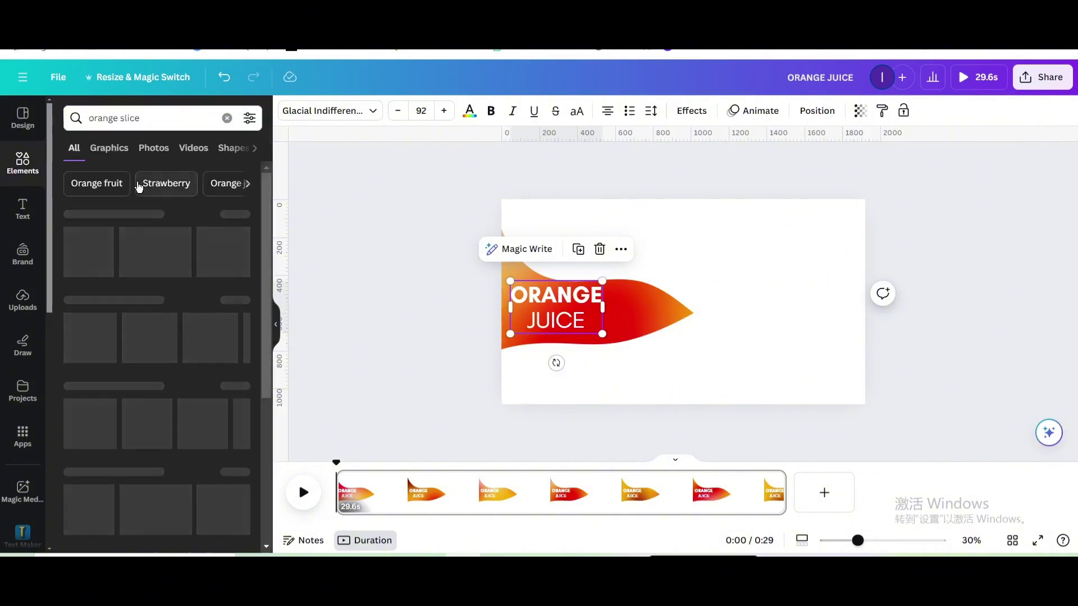
{"action": "left_click", "coordinate": [150, 151]}
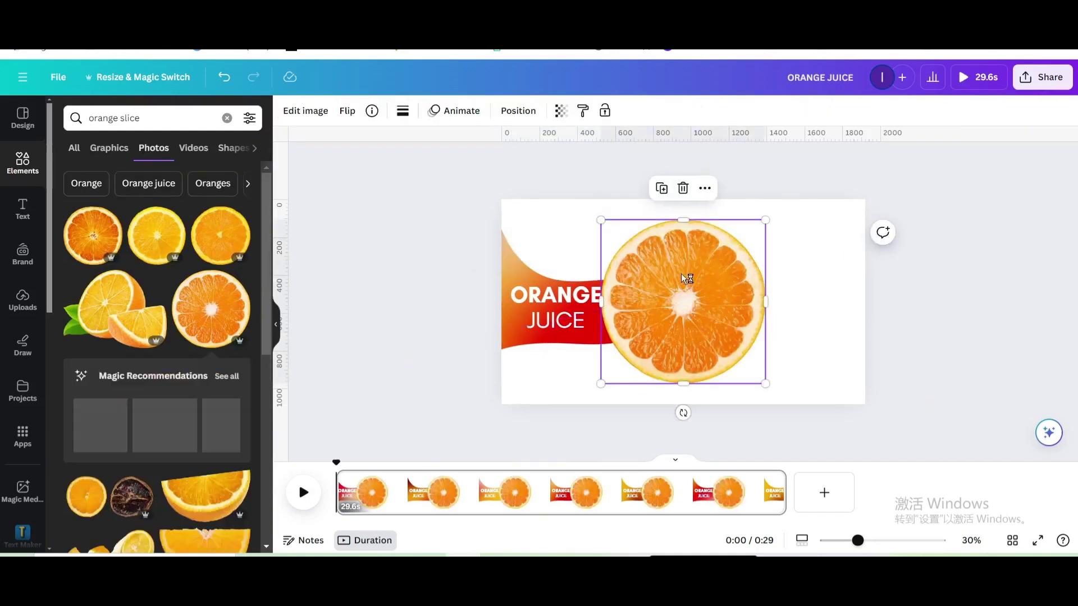
{"action": "left_click_drag", "start_coordinate": [656, 249], "coordinate": [827, 261]}
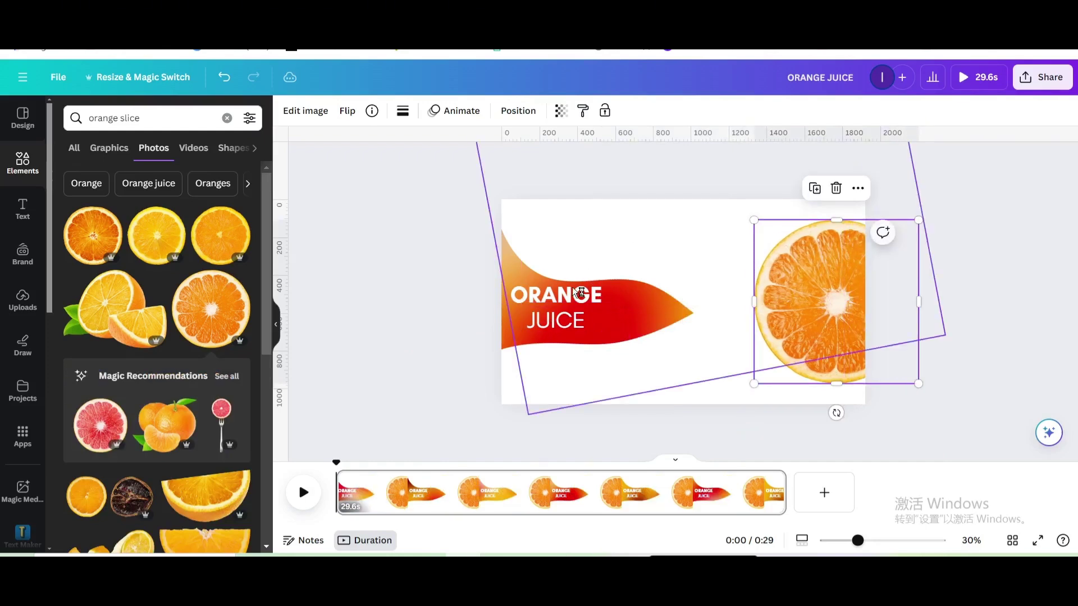
Apply the Baseline entrance animation to the ORANGE JUICE heading
{"action": "left_click", "coordinate": [559, 299]}
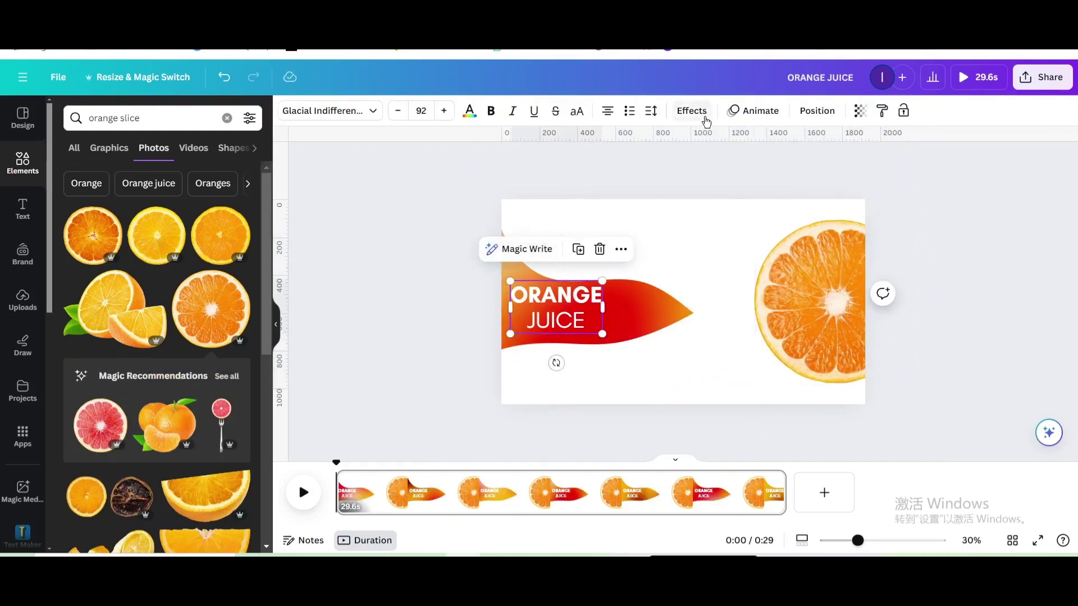
{"action": "left_click", "coordinate": [756, 112]}
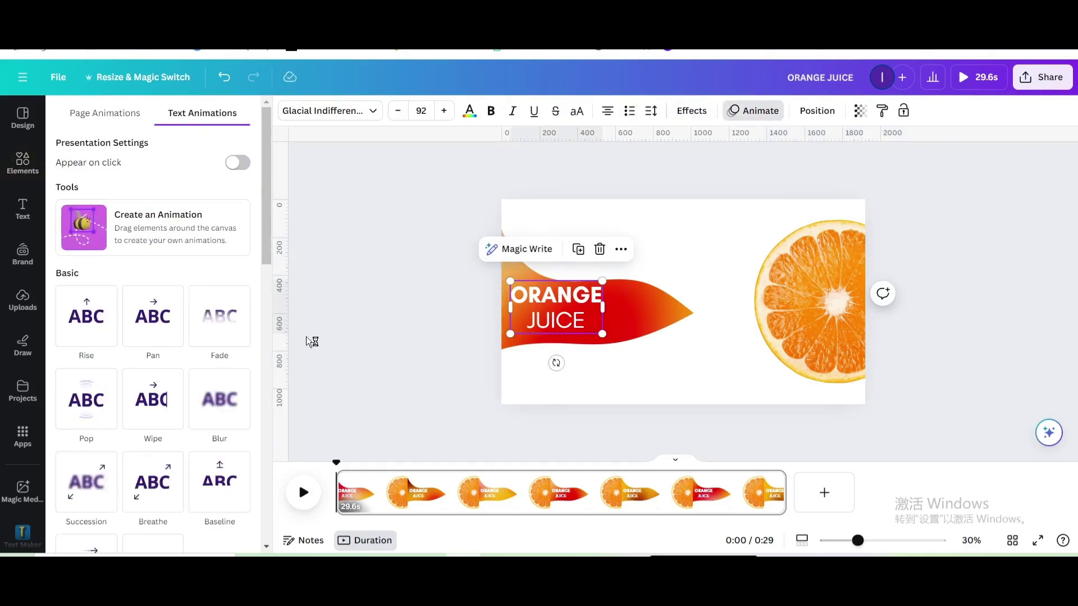
{"action": "left_click", "coordinate": [204, 484]}
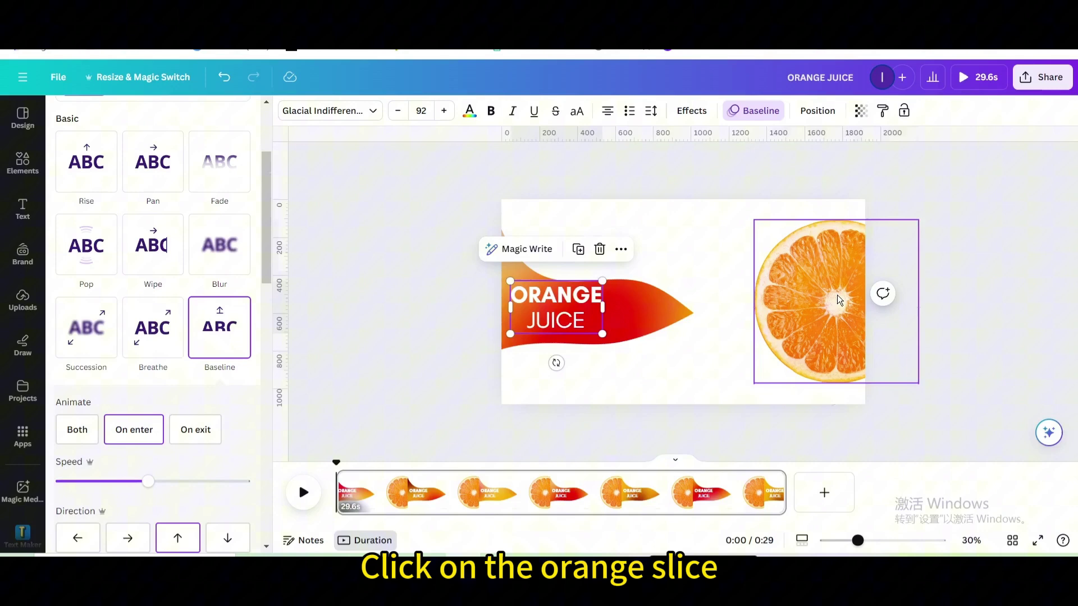
Animate the orange slice with Baseline moving leftward and trim the page to 3.1 seconds
{"action": "left_click", "coordinate": [811, 301]}
{"action": "left_click", "coordinate": [222, 343]}
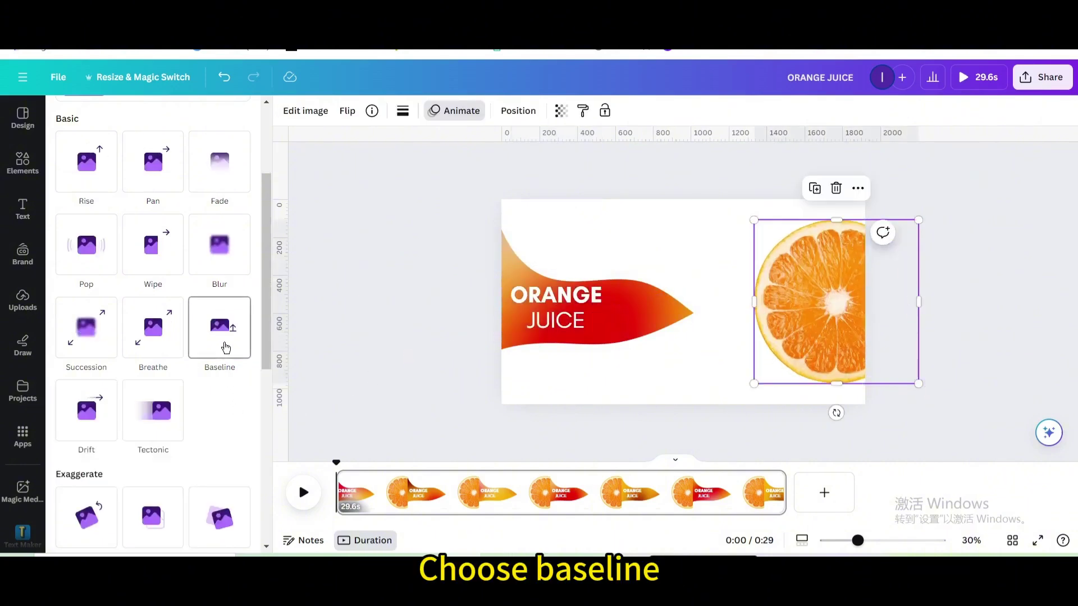
{"action": "left_click", "coordinate": [77, 539]}
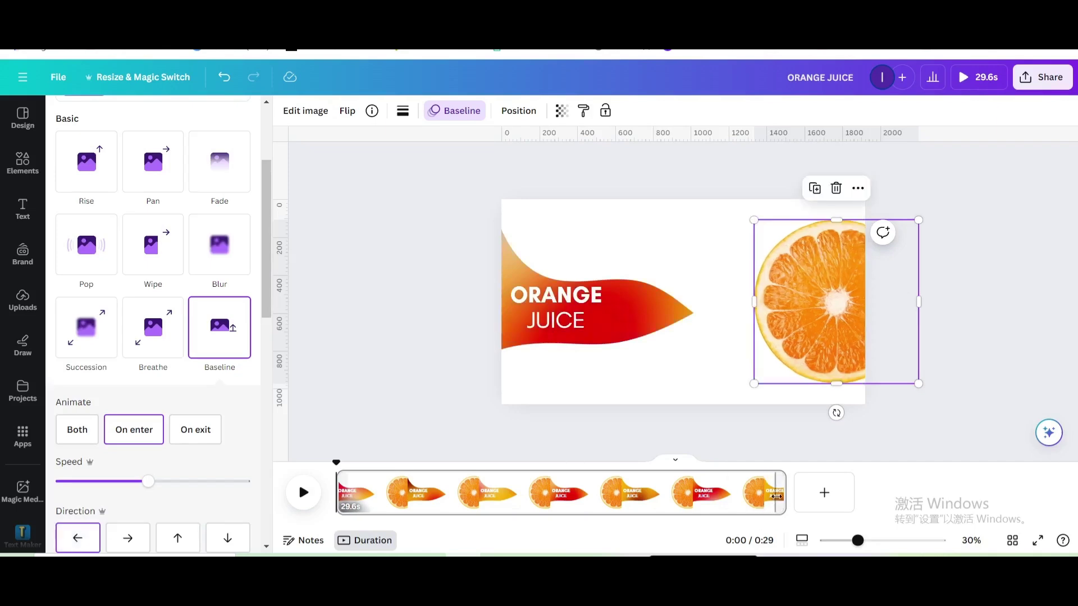
{"action": "left_click_drag", "start_coordinate": [502, 500], "coordinate": [384, 502]}
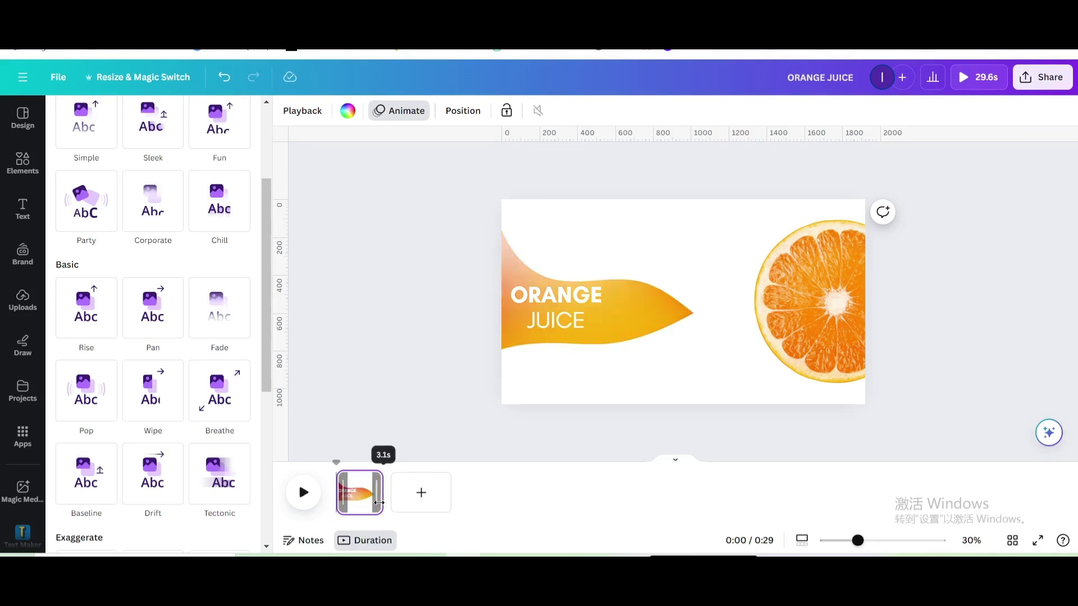
Duplicate the page and go to the new second page
{"action": "left_click", "coordinate": [372, 483]}
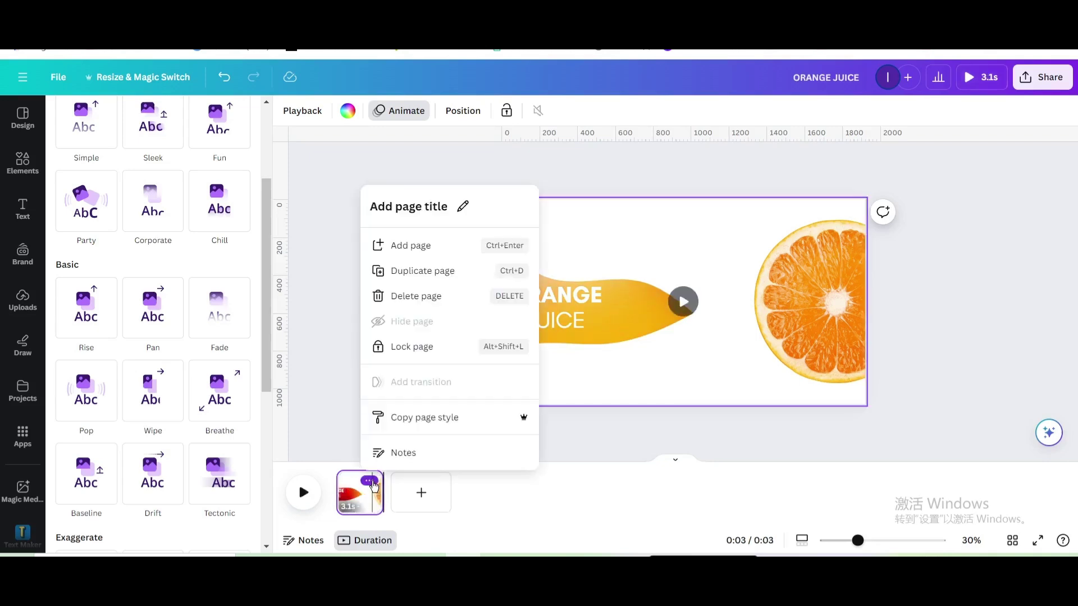
{"action": "left_click", "coordinate": [420, 276]}
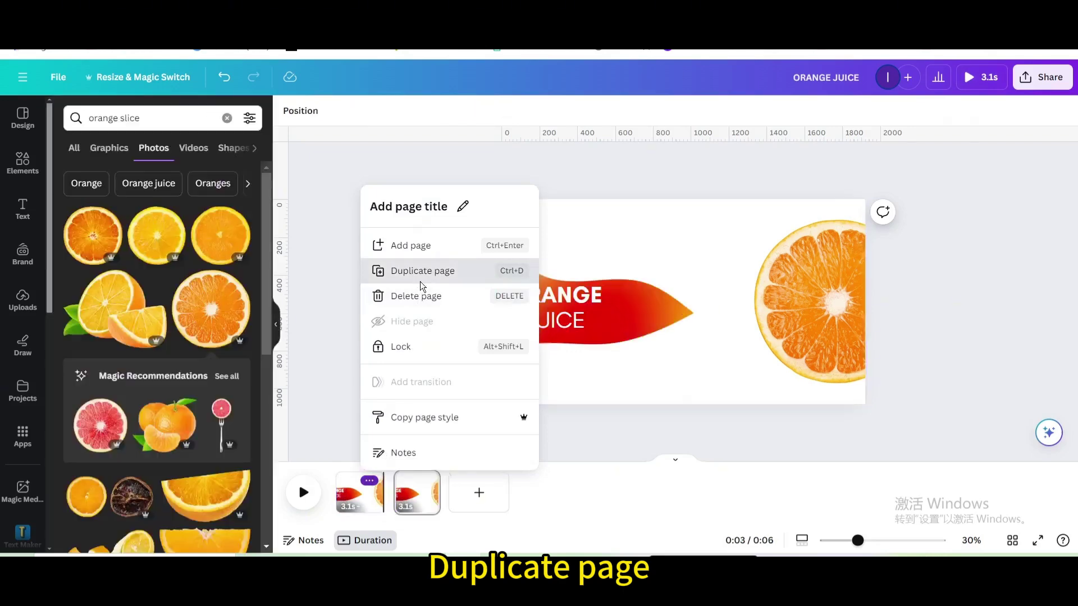
{"action": "left_click", "coordinate": [417, 495]}
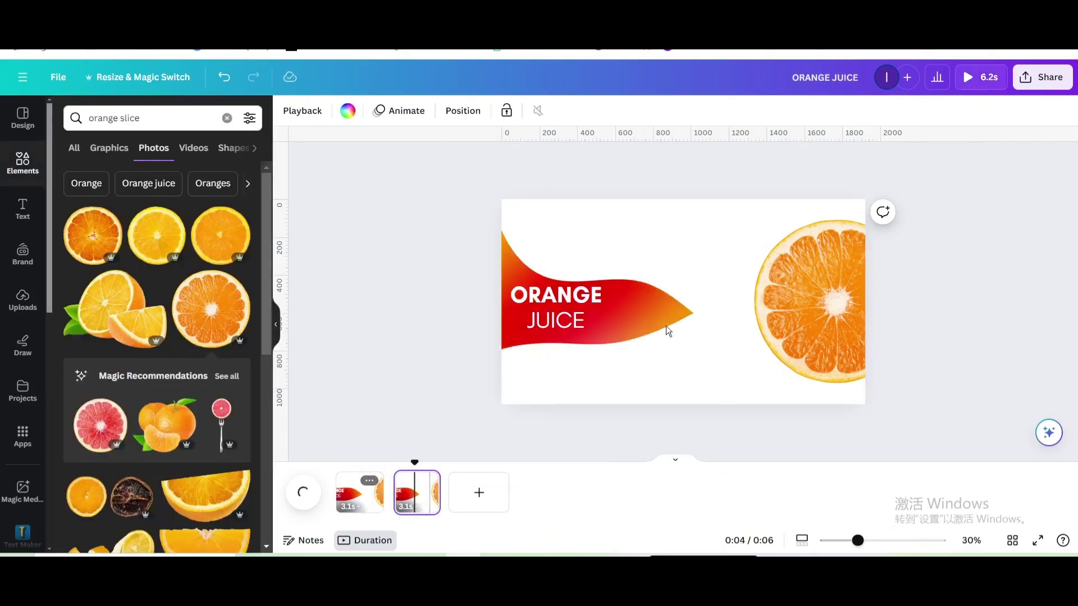
Shrink the orange slice and tilt it down into the bottom corner
{"action": "left_click", "coordinate": [793, 289]}
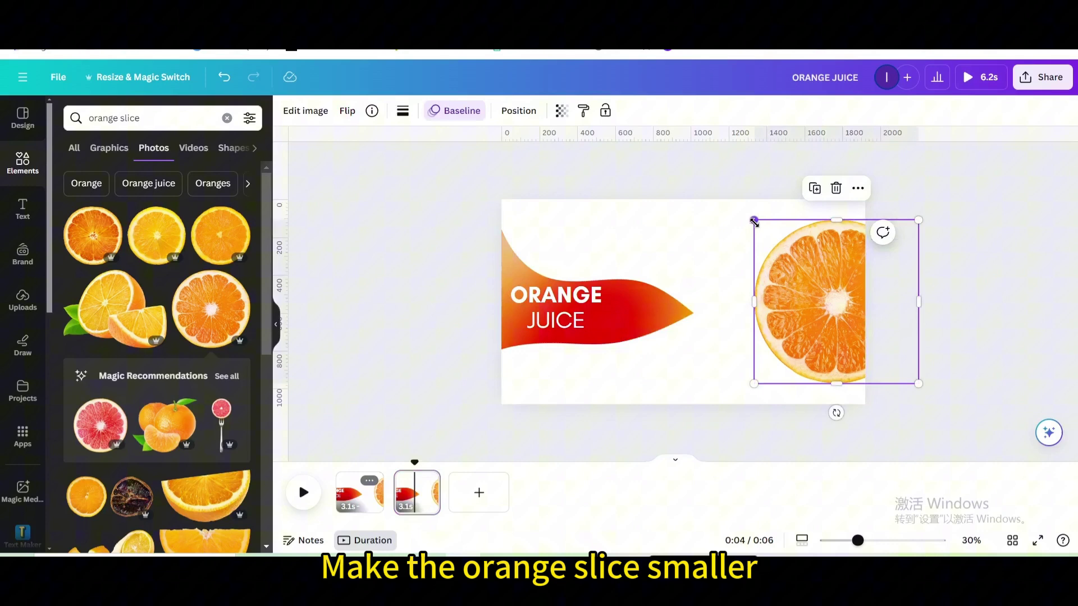
{"action": "left_click_drag", "start_coordinate": [754, 221], "coordinate": [791, 269]}
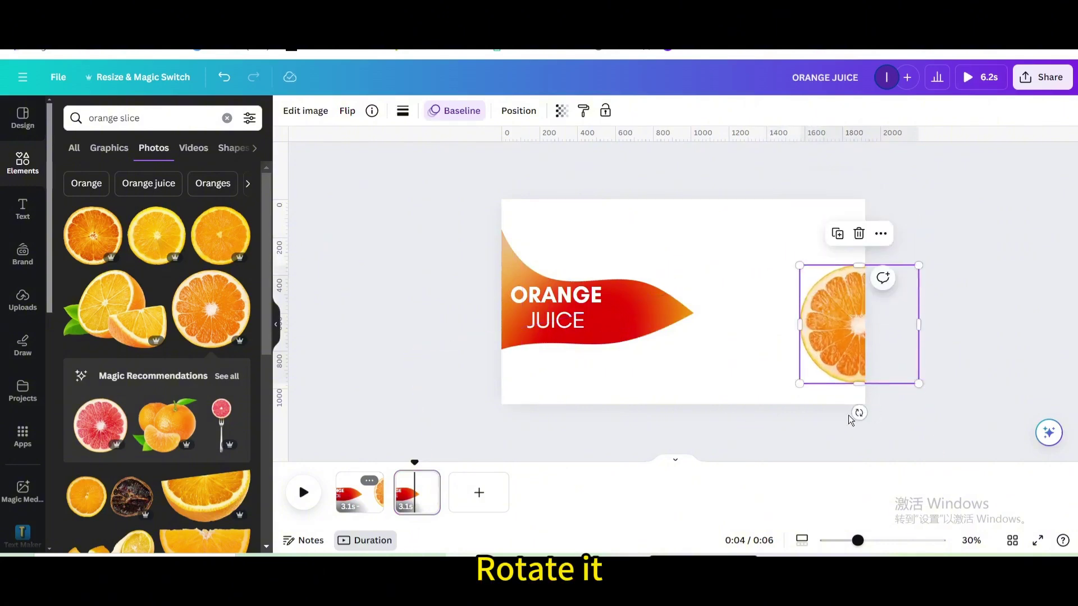
{"action": "left_click_drag", "start_coordinate": [859, 412], "coordinate": [991, 286]}
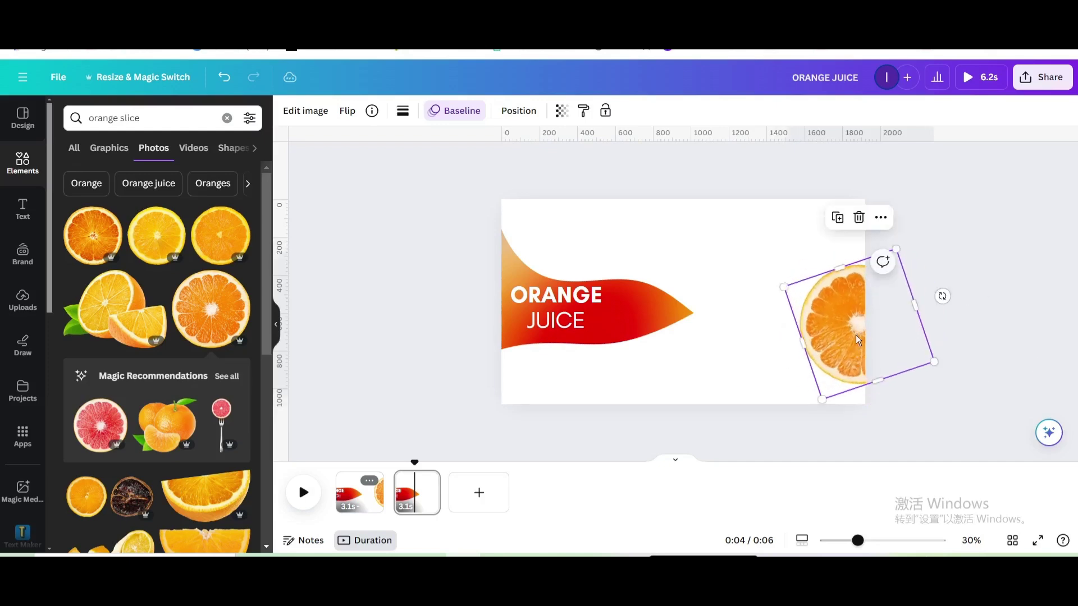
{"action": "left_click_drag", "start_coordinate": [845, 344], "coordinate": [782, 418]}
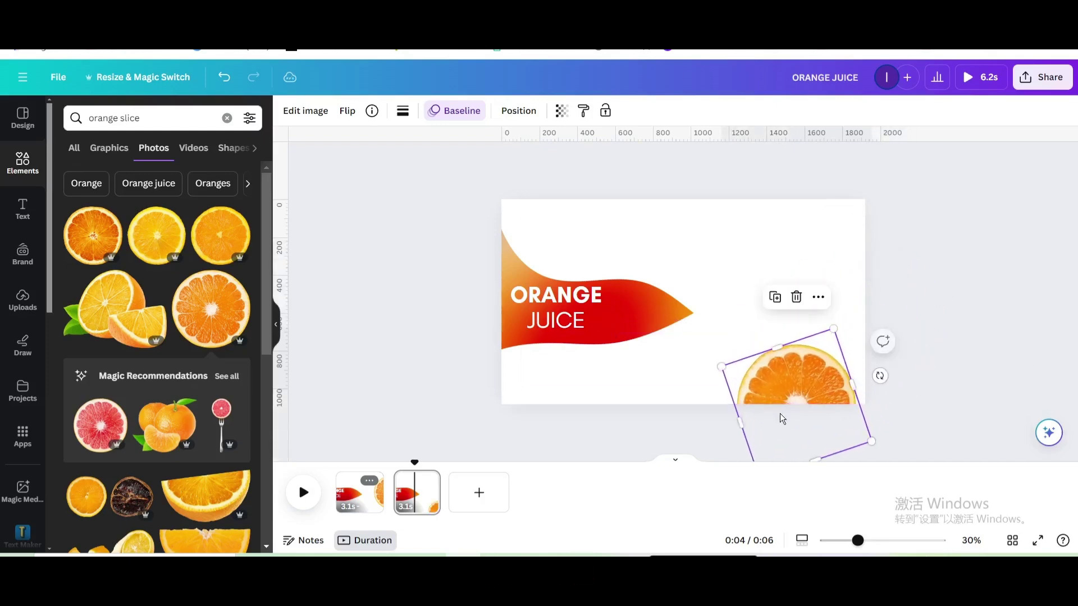
Rotate and reposition the red banner into a wide wave across the page
{"action": "left_click", "coordinate": [675, 259]}
{"action": "left_click_drag", "start_coordinate": [453, 175], "coordinate": [452, 256]}
{"action": "left_click_drag", "start_coordinate": [633, 210], "coordinate": [614, 188]}
{"action": "key", "text": "ctrl+z"}
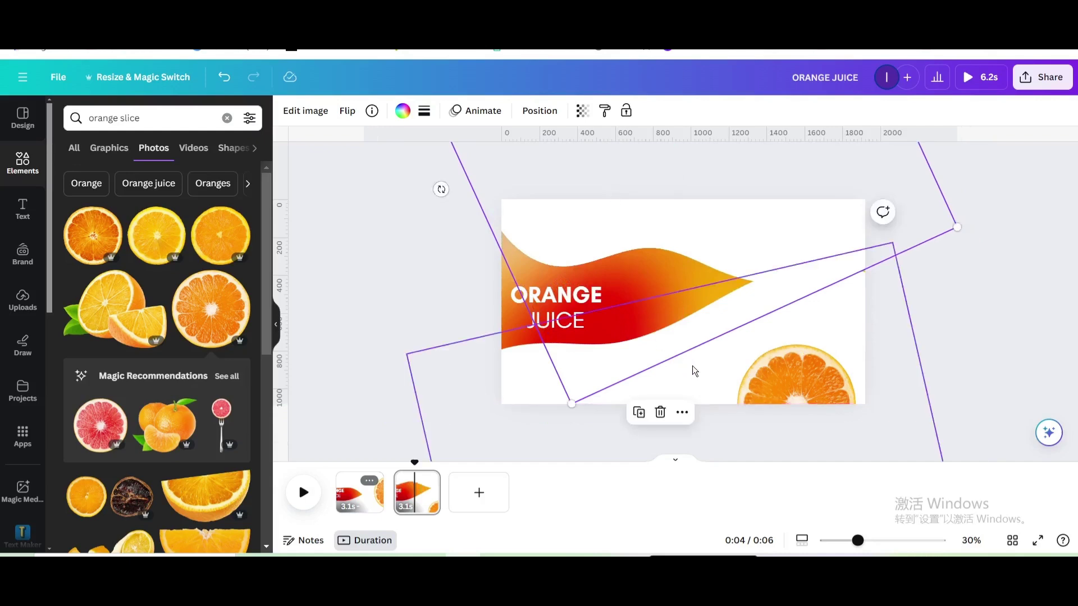
{"action": "key", "text": "ctrl+z"}
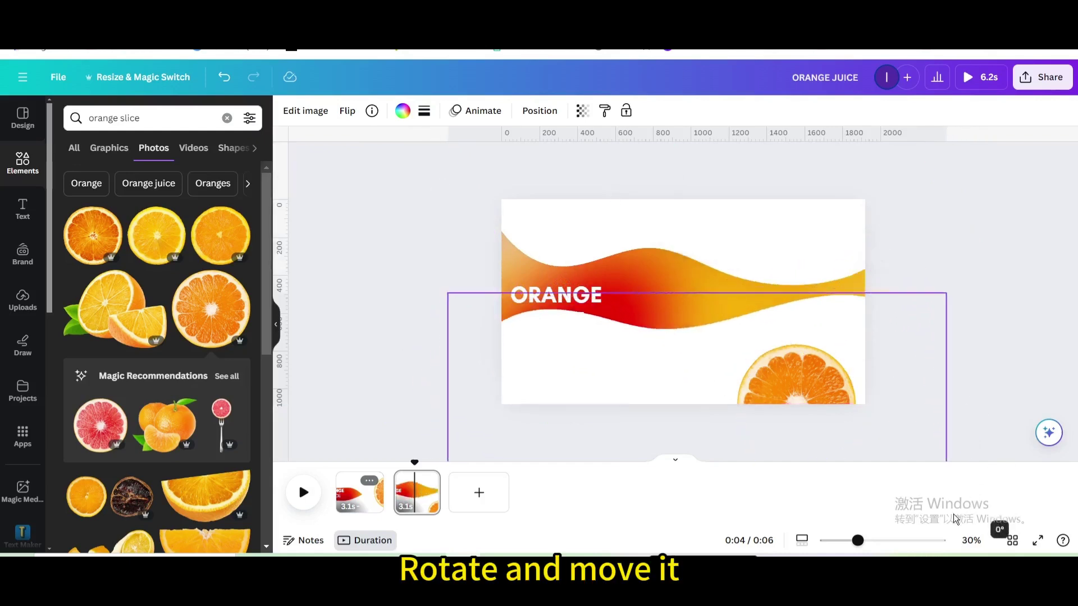
{"action": "left_click_drag", "start_coordinate": [657, 356], "coordinate": [643, 360]}
{"action": "left_click_drag", "start_coordinate": [635, 238], "coordinate": [635, 250]}
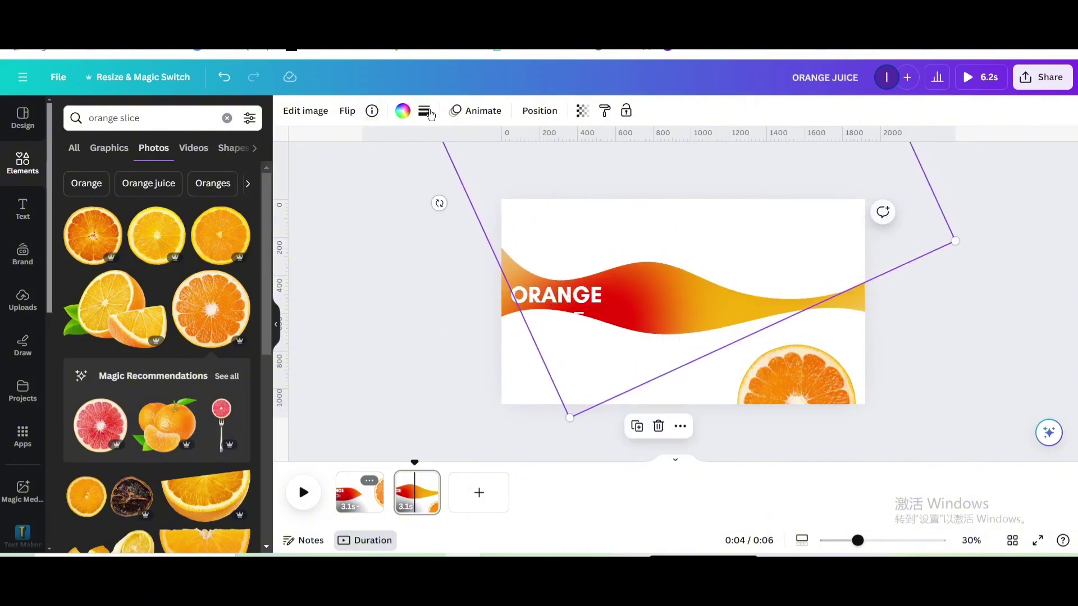
Bring the juice bottle up onto the wave and lower the white shape to reveal JUICE
{"action": "left_click", "coordinate": [540, 112]}
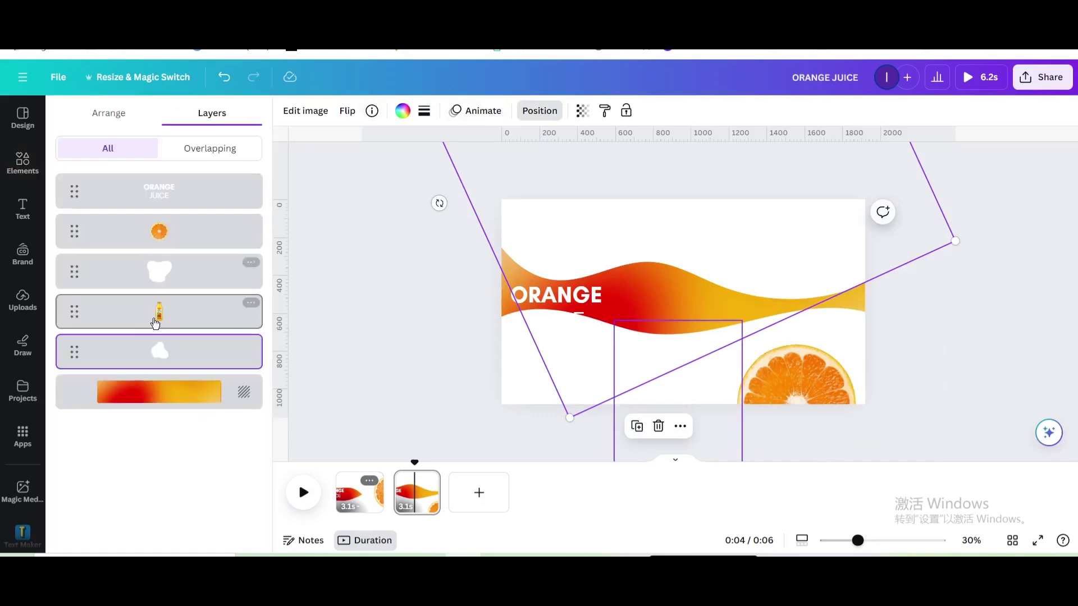
{"action": "left_click_drag", "start_coordinate": [676, 355], "coordinate": [675, 225]}
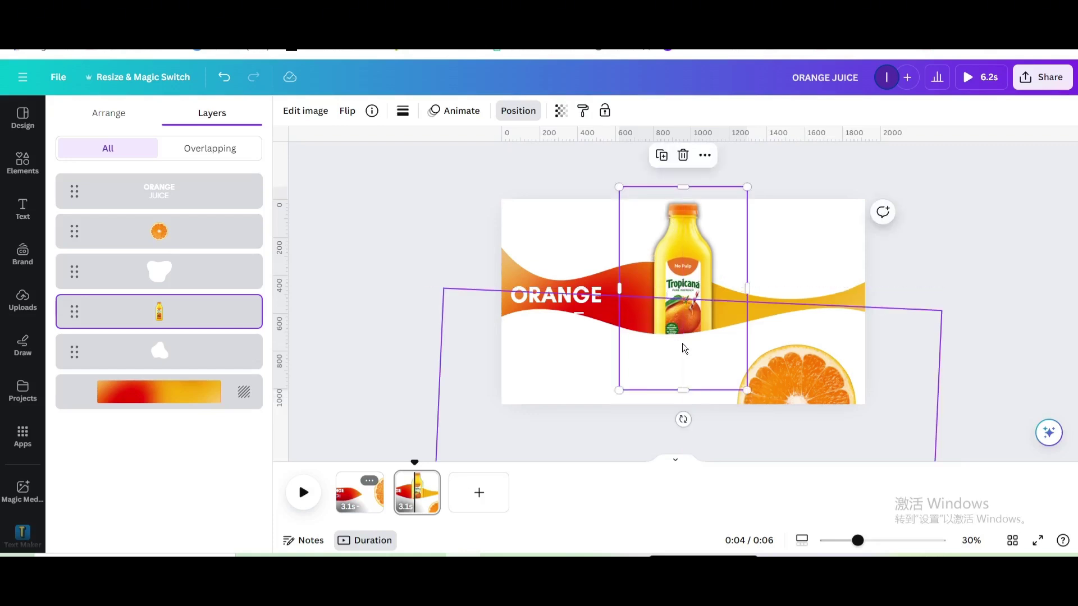
{"action": "left_click", "coordinate": [558, 348]}
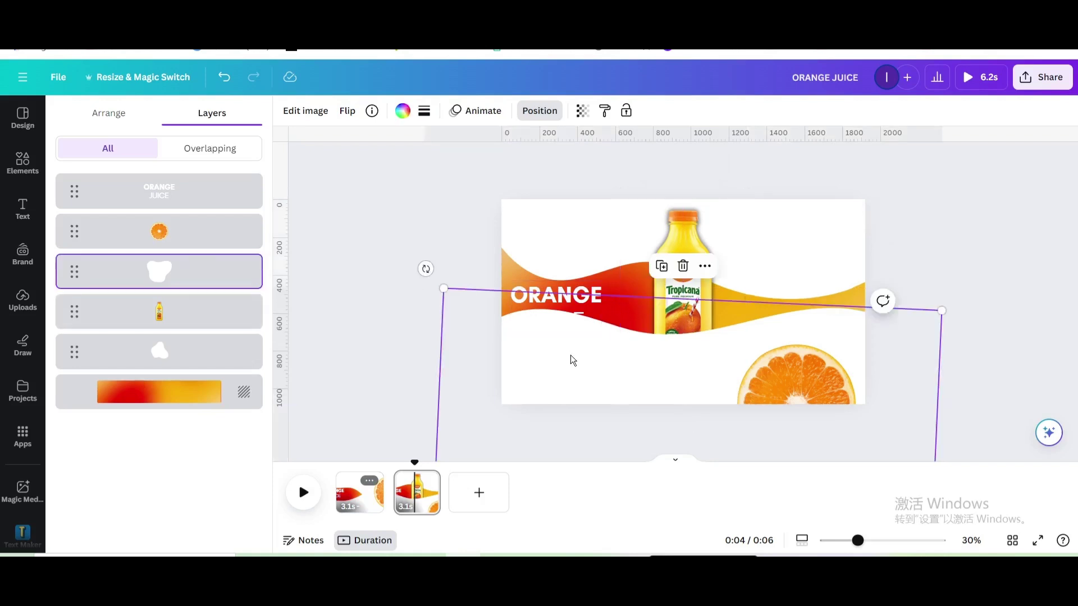
{"action": "left_click_drag", "start_coordinate": [572, 356], "coordinate": [572, 373]}
Move the ORANGE JUICE heading to the top-left and colour it red
{"action": "left_click", "coordinate": [544, 295]}
{"action": "left_click_drag", "start_coordinate": [550, 295], "coordinate": [553, 226]}
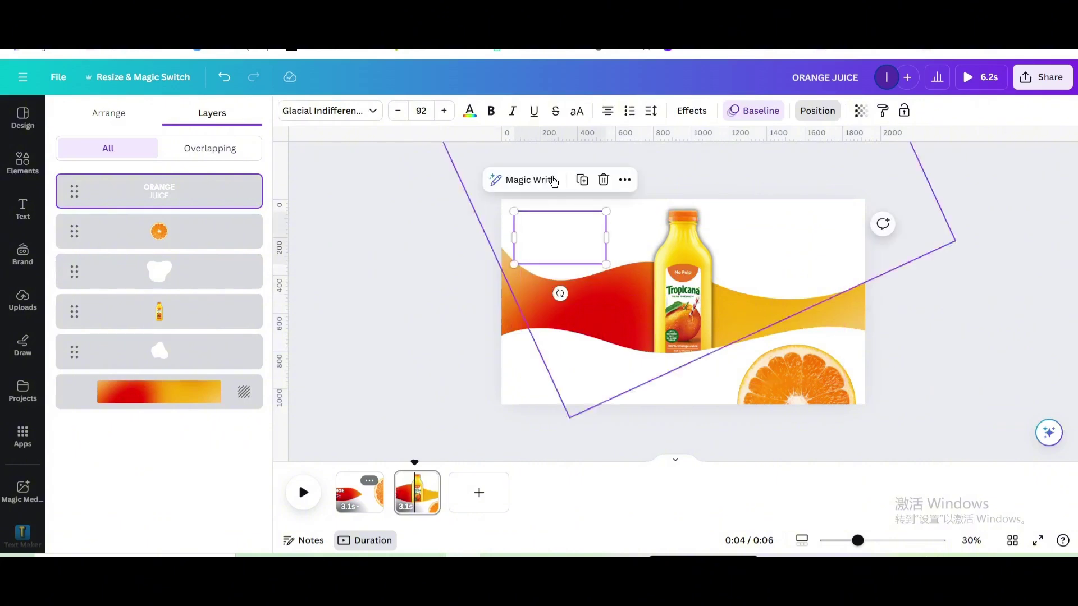
{"action": "left_click", "coordinate": [469, 113]}
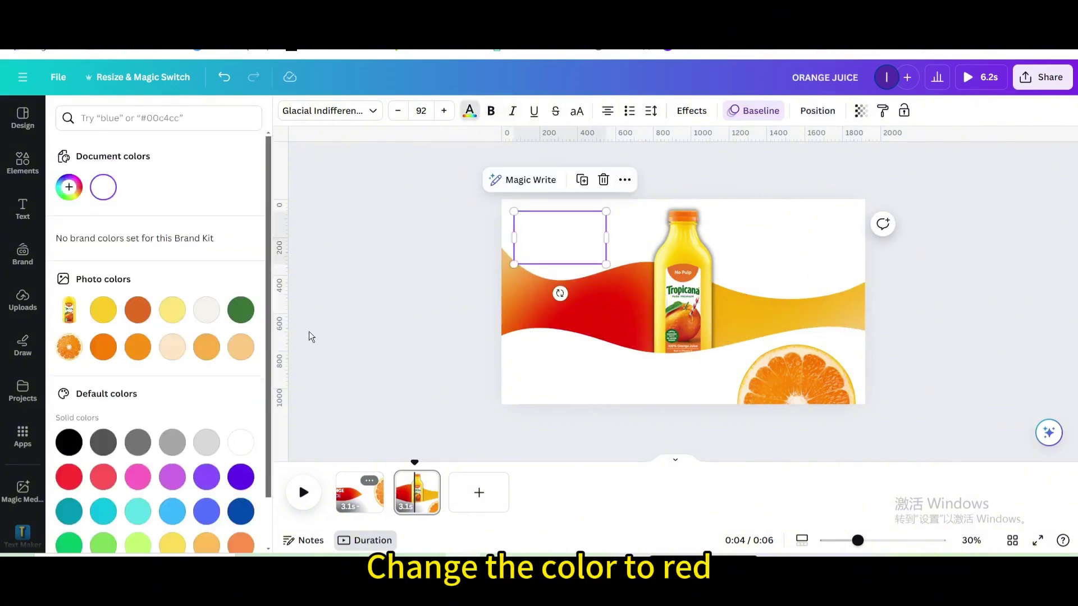
{"action": "left_click", "coordinate": [105, 477]}
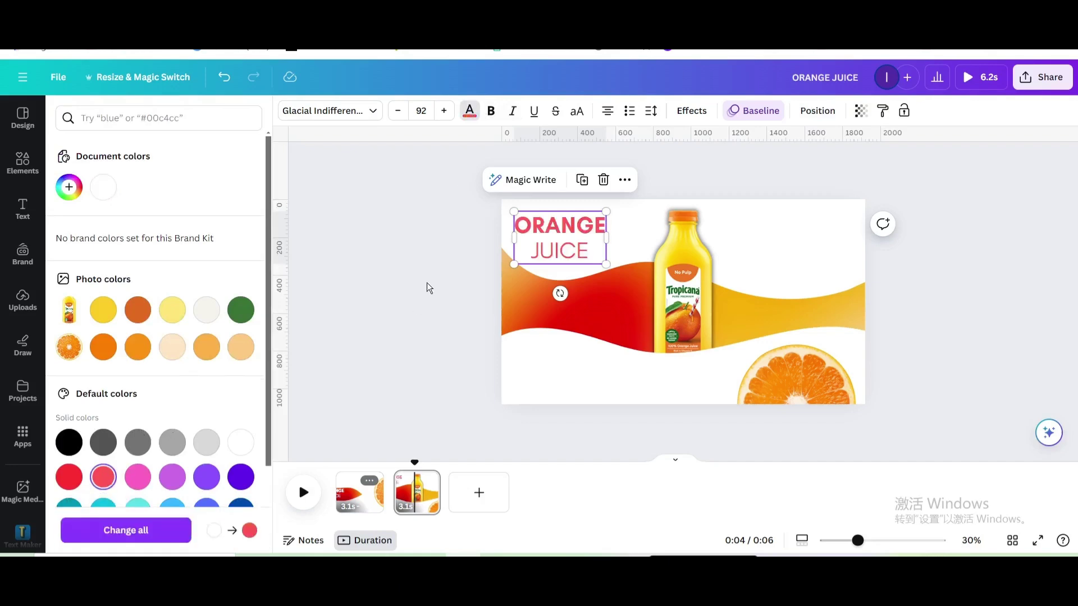
{"action": "key", "text": "Escape"}
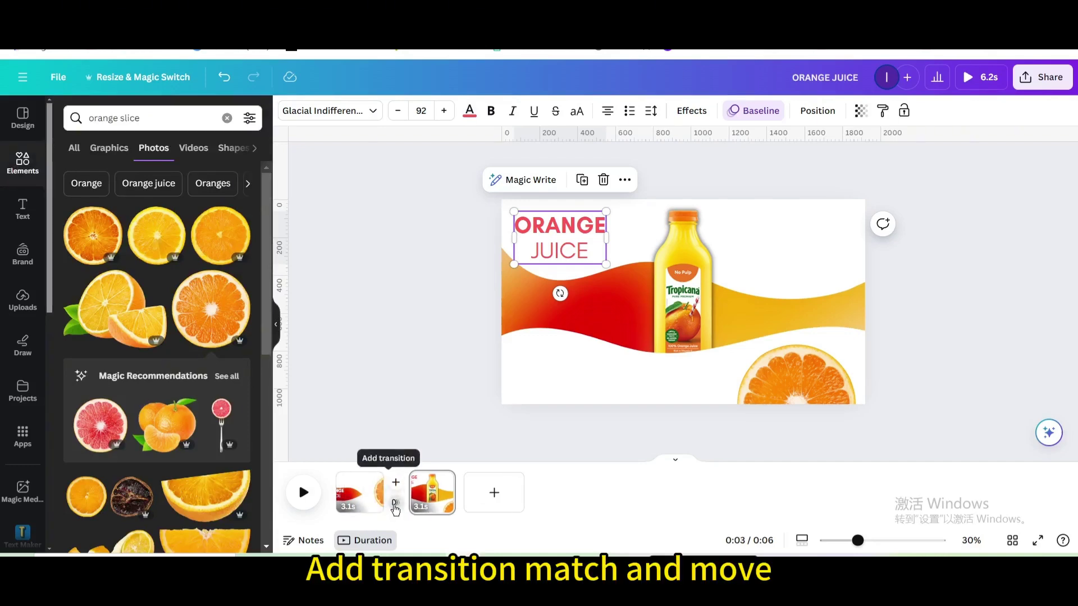
Add a Match & Move transition between the pages, lengthened to 1.3 seconds
{"action": "left_click", "coordinate": [395, 502]}
{"action": "left_click", "coordinate": [97, 360]}
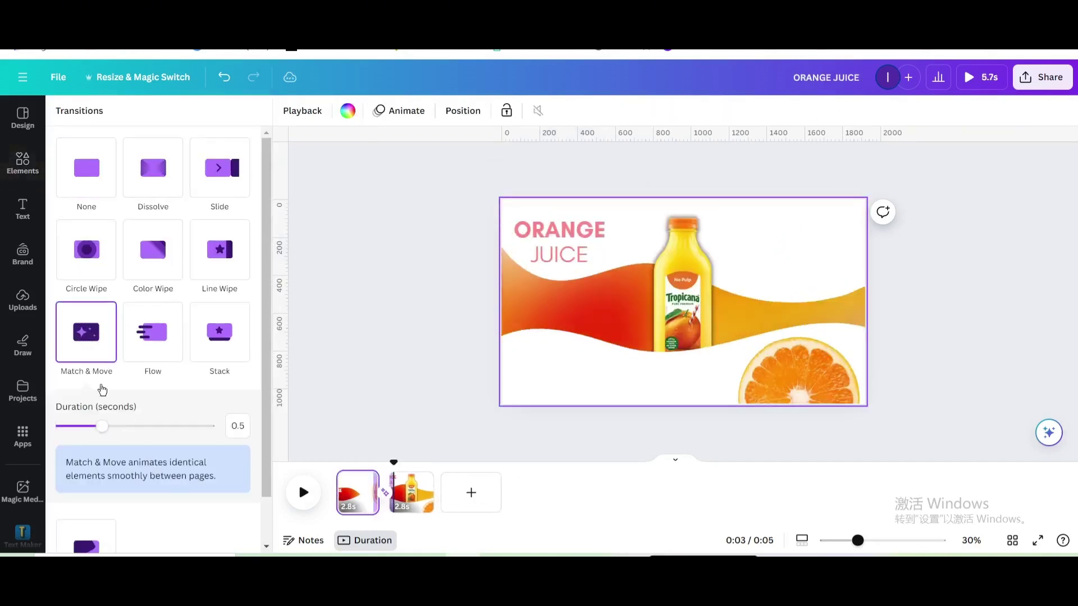
{"action": "left_click_drag", "start_coordinate": [101, 426], "coordinate": [229, 428]}
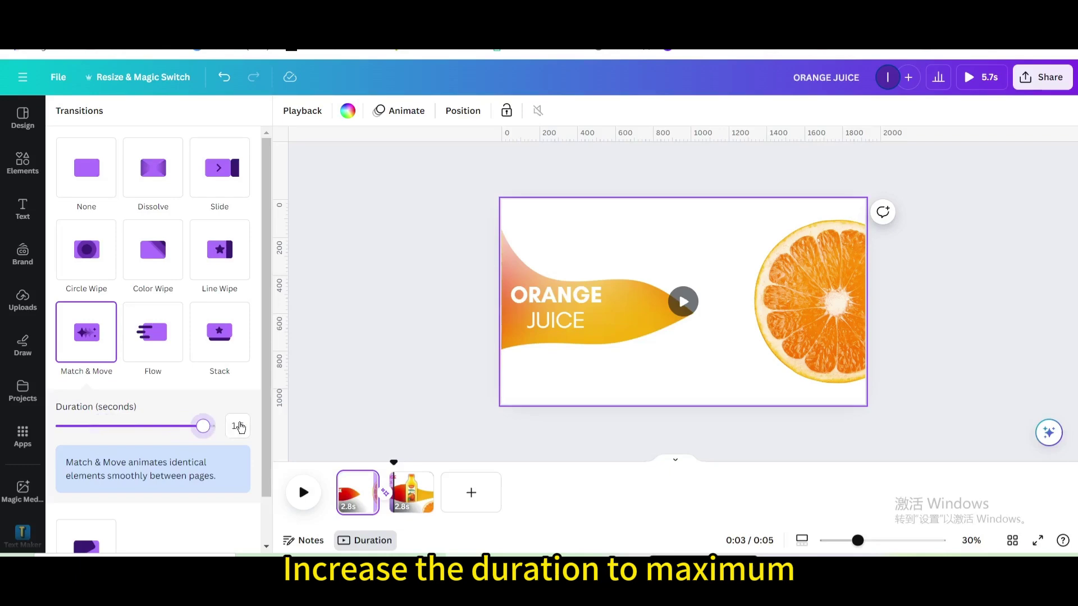
{"action": "left_click", "coordinate": [361, 372]}
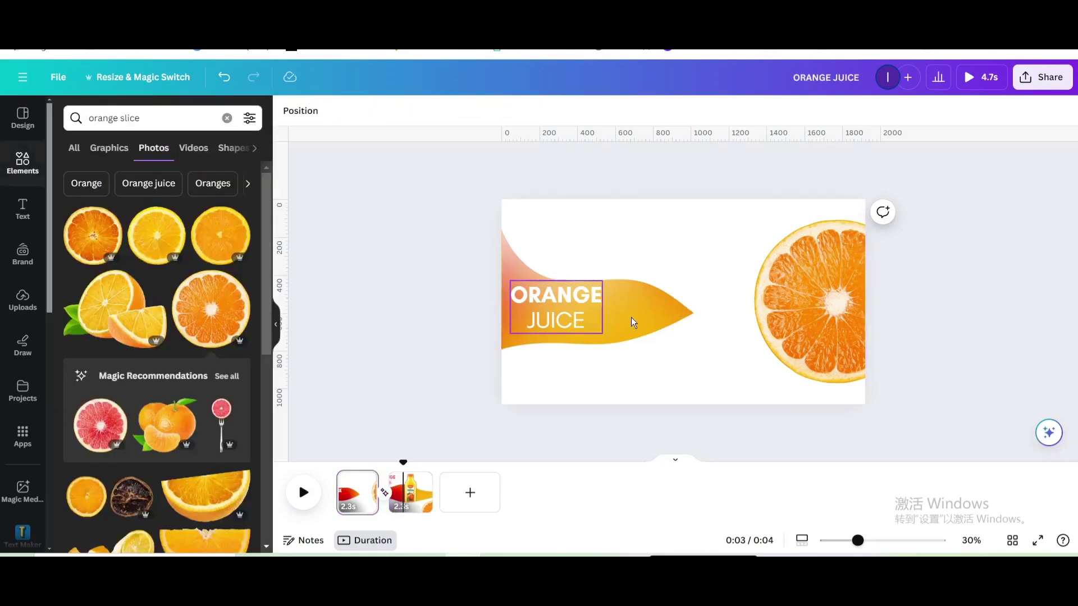
Preview the promo full-screen, then download all pages as an MP4 video
{"action": "left_click", "coordinate": [1048, 86]}
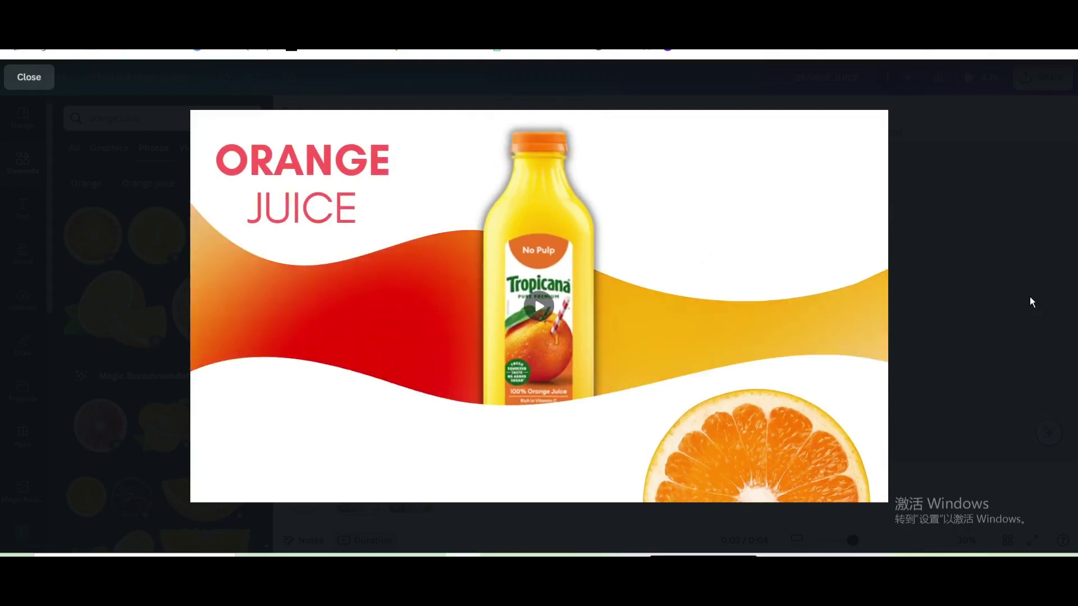
{"action": "key", "text": "Escape"}
{"action": "left_click", "coordinate": [1042, 76]}
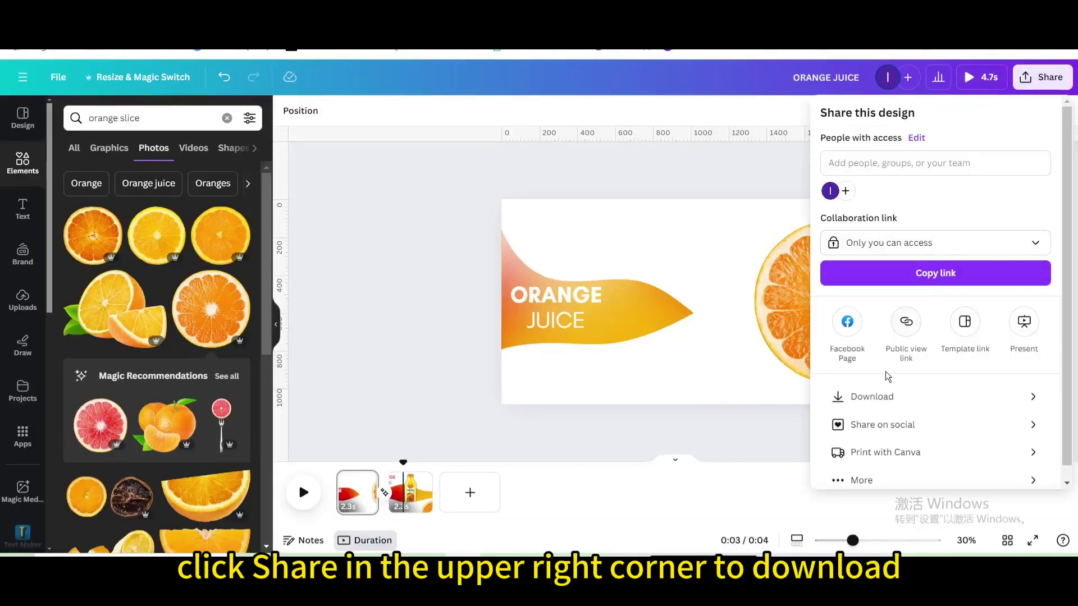
{"action": "left_click", "coordinate": [879, 399]}
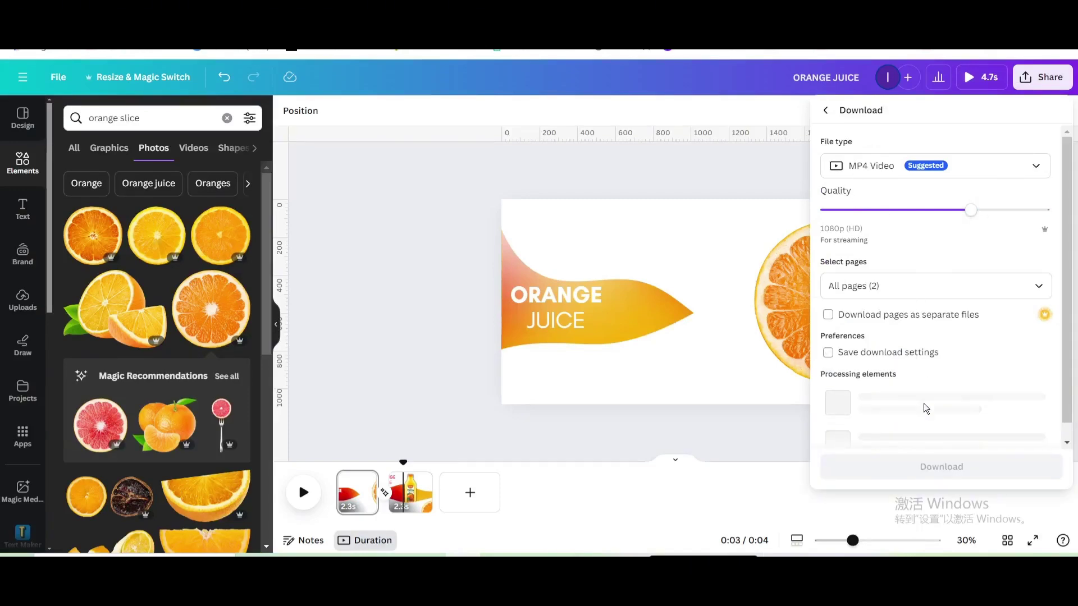
{"action": "left_click", "coordinate": [927, 382]}
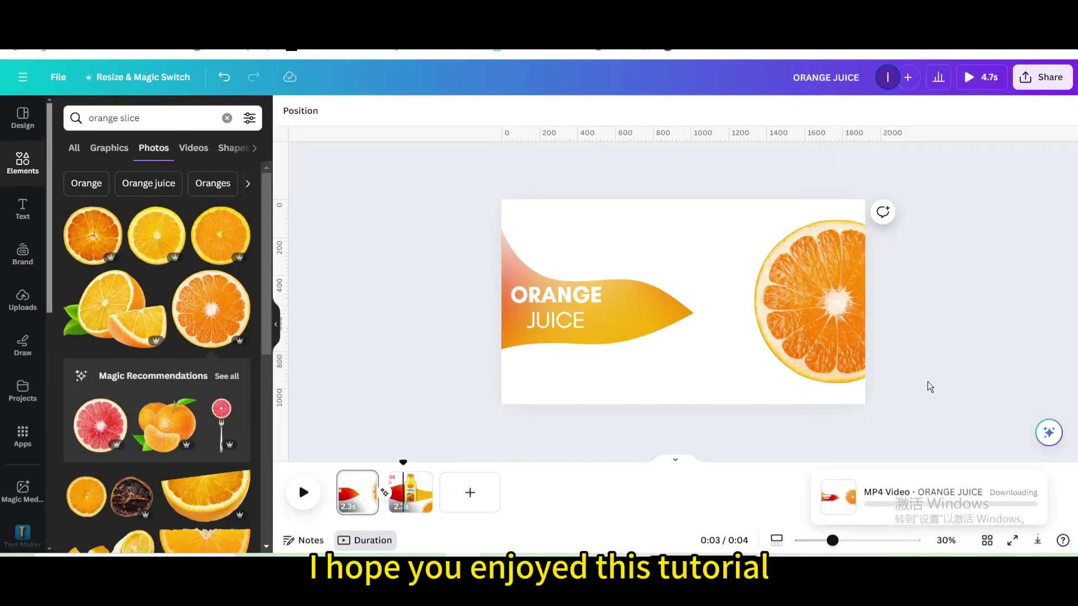